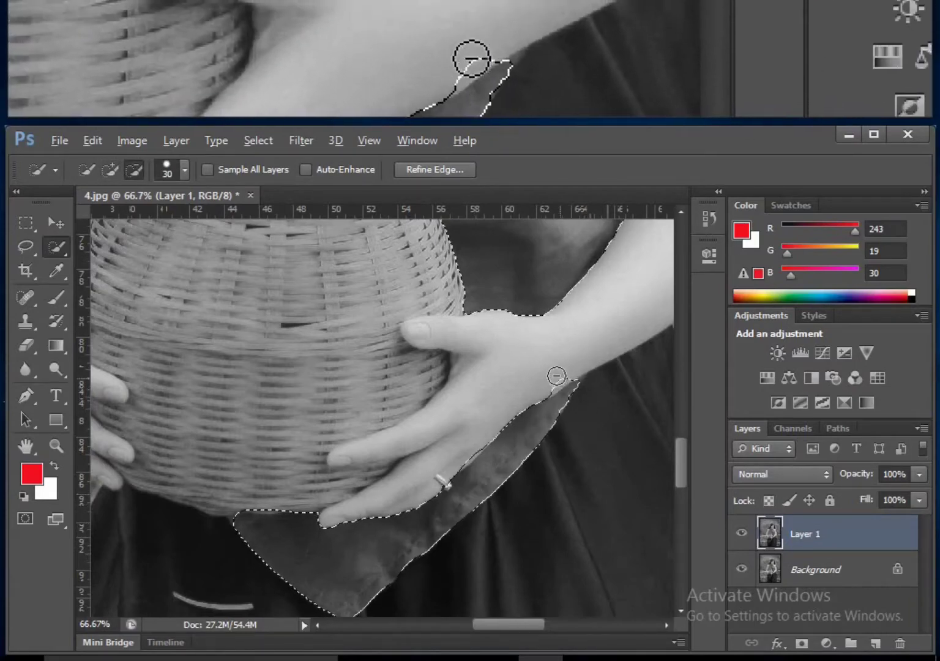
Subtract the stray areas along the hand and inner arm from the halter top's quick selection
drag(462, 395, 436, 550)
drag(520, 386, 482, 542)
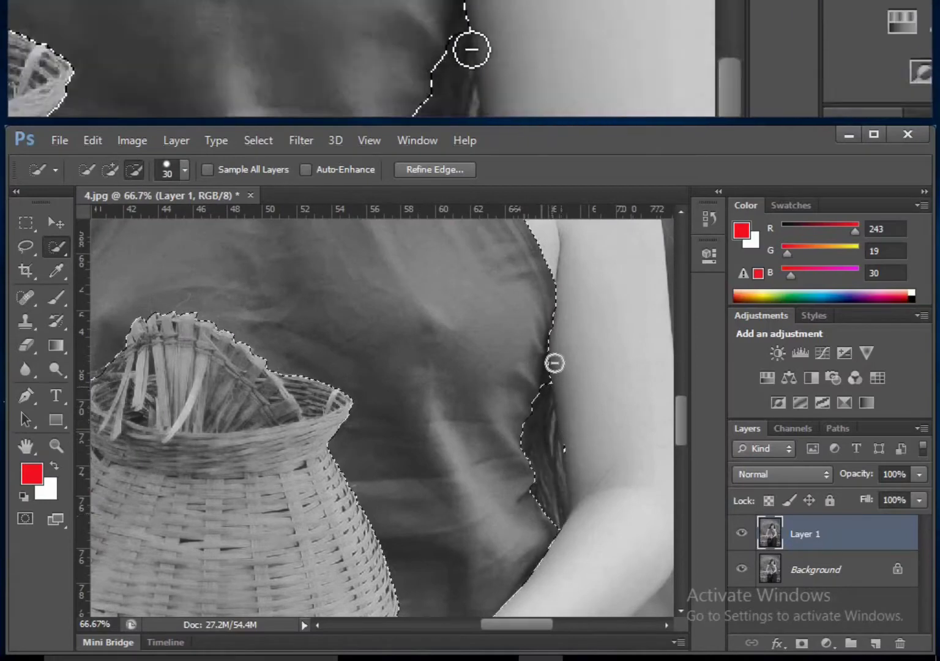
key(ctrl+minus)
key(ctrl+minus)
key(ctrl+minus)
key(ctrl+minus)
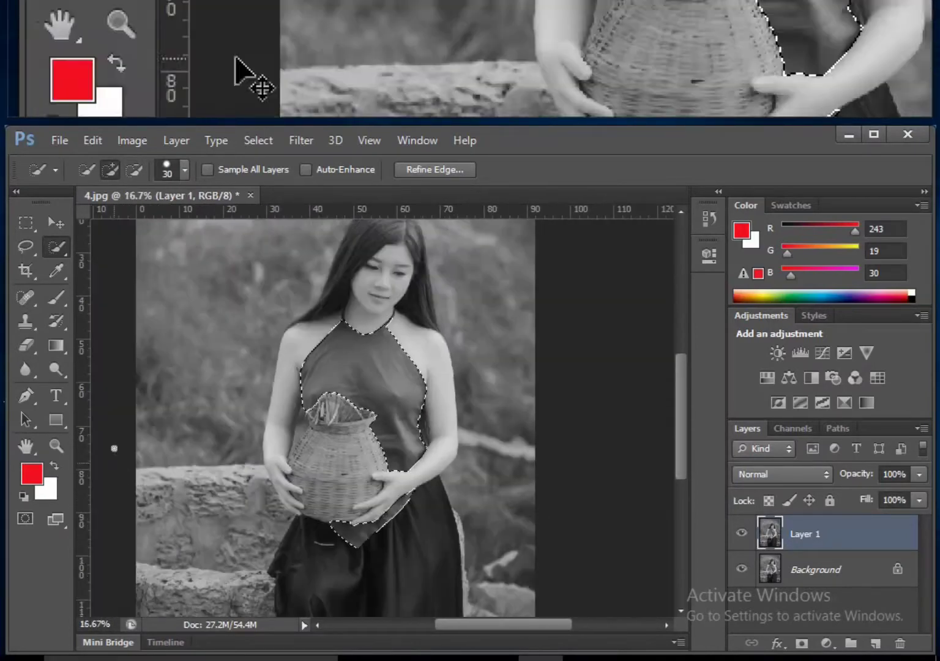
Paint the selected halter top red with the Brush at 27% opacity, and again over it at 61% opacity
key(b)
mouse_move(356, 378)
mouse_down()
mouse_move(337, 336)
mouse_move(346, 326)
mouse_move(381, 417)
mouse_move(367, 398)
mouse_move(386, 394)
mouse_move(413, 319)
mouse_move(407, 401)
mouse_move(418, 466)
mouse_move(333, 361)
mouse_move(295, 438)
mouse_move(326, 366)
mouse_move(345, 520)
mouse_move(323, 499)
mouse_move(388, 466)
mouse_move(414, 496)
mouse_up()
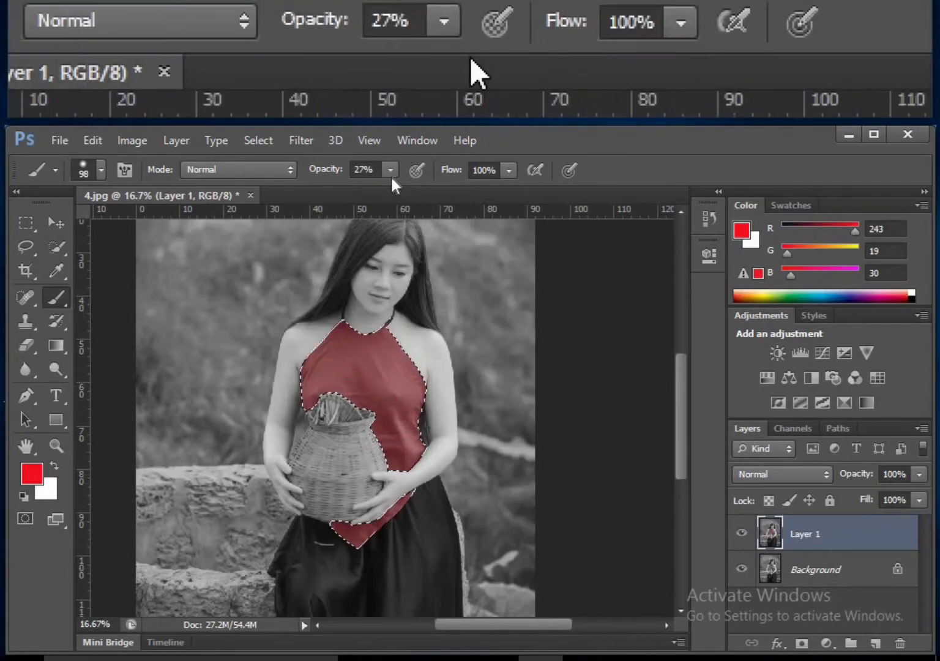
click(390, 170)
drag(391, 189, 422, 189)
mouse_move(384, 338)
mouse_down()
mouse_move(421, 426)
mouse_move(356, 489)
mouse_move(381, 558)
mouse_move(384, 359)
mouse_move(330, 369)
mouse_move(340, 324)
mouse_up()
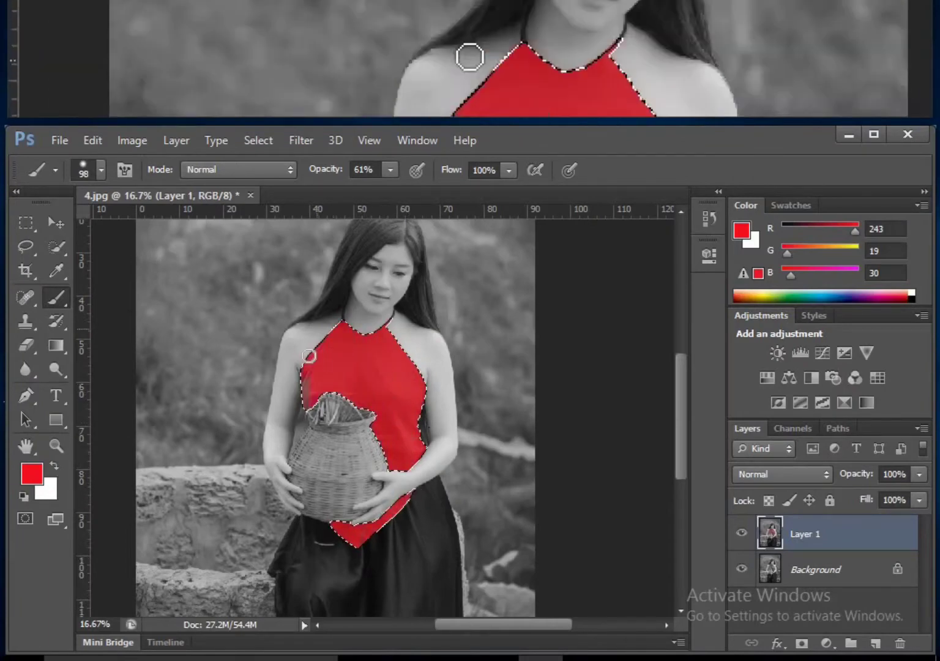
Fade the last red brush stroke to 29% opacity in Normal mode and deselect the halter top
key(ctrl+shift+f)
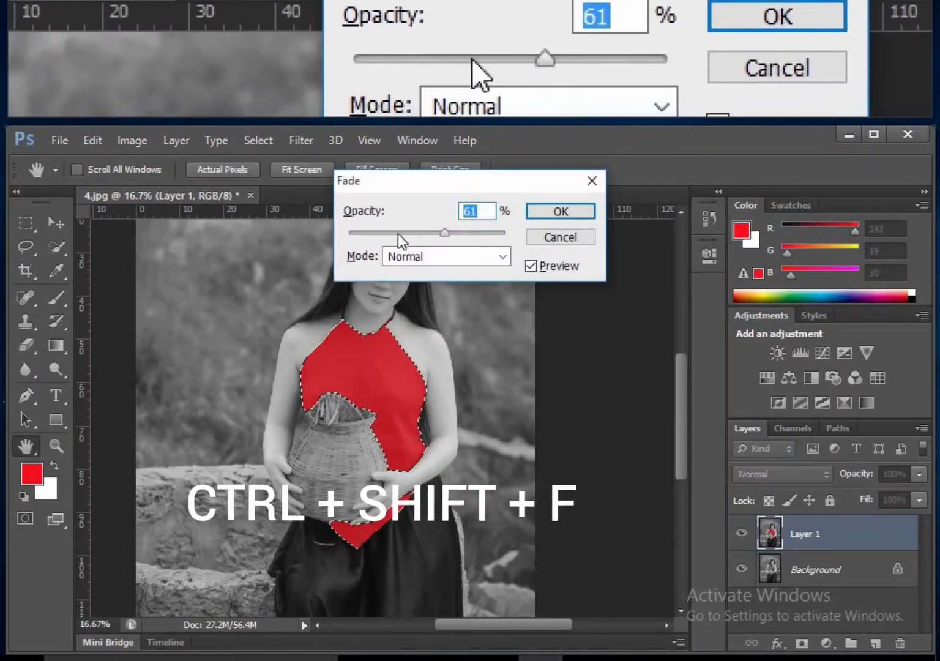
mouse_move(398, 233)
mouse_down()
mouse_move(356, 237)
mouse_move(395, 239)
mouse_up()
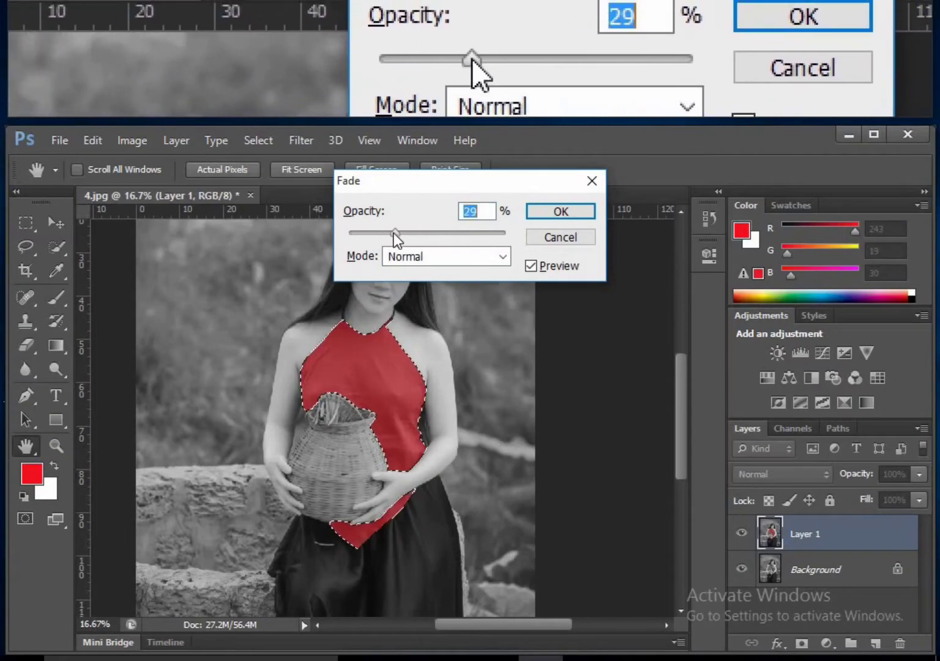
click(557, 216)
click(26, 248)
click(176, 293)
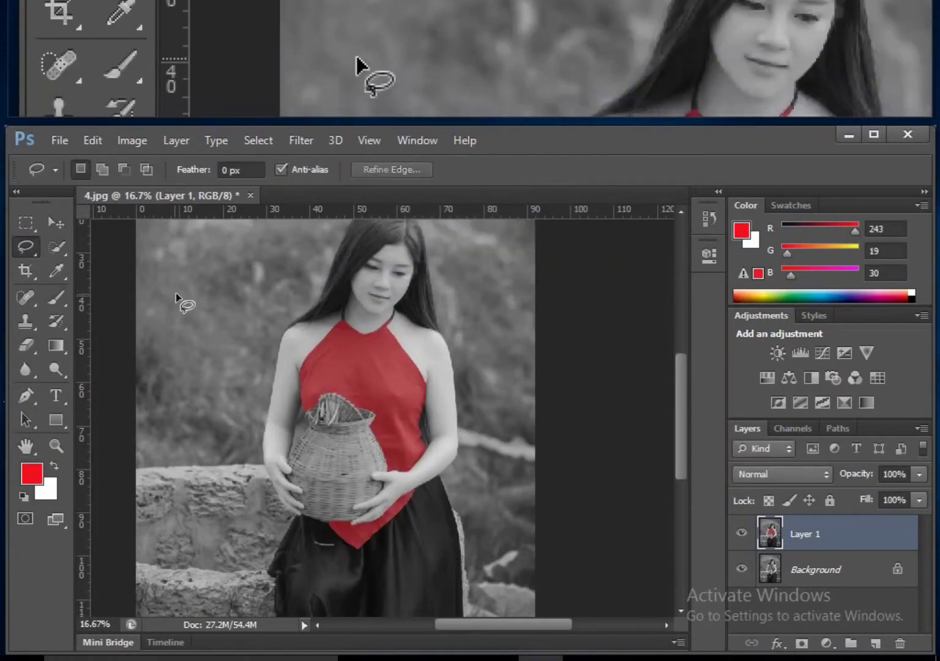
Trace the dark neck strap on the left of the neck with the Pen tool and convert the path to a selection
scroll(340, 314, up, 5)
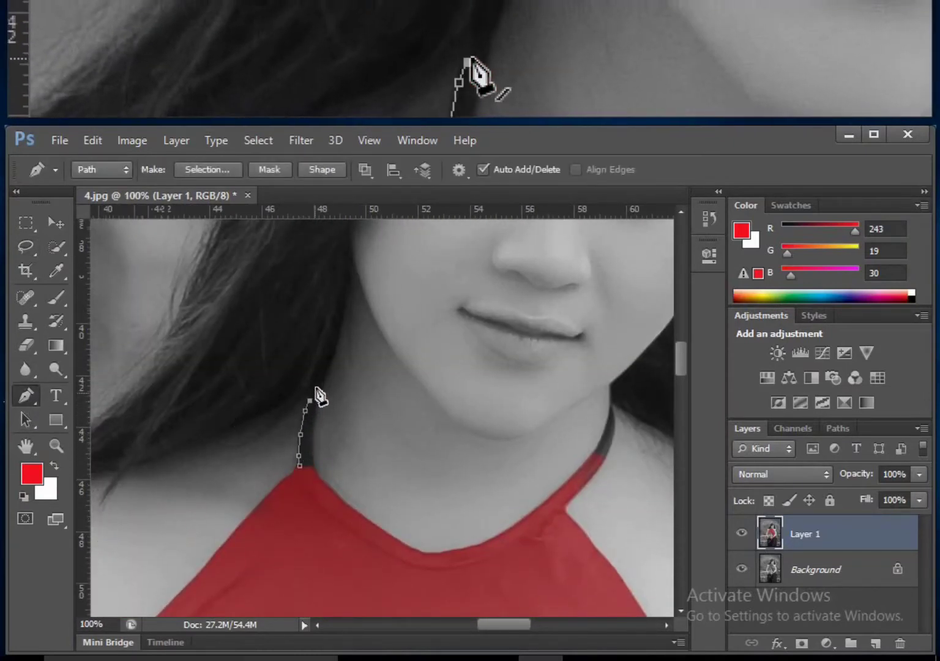
click(314, 435)
click(314, 457)
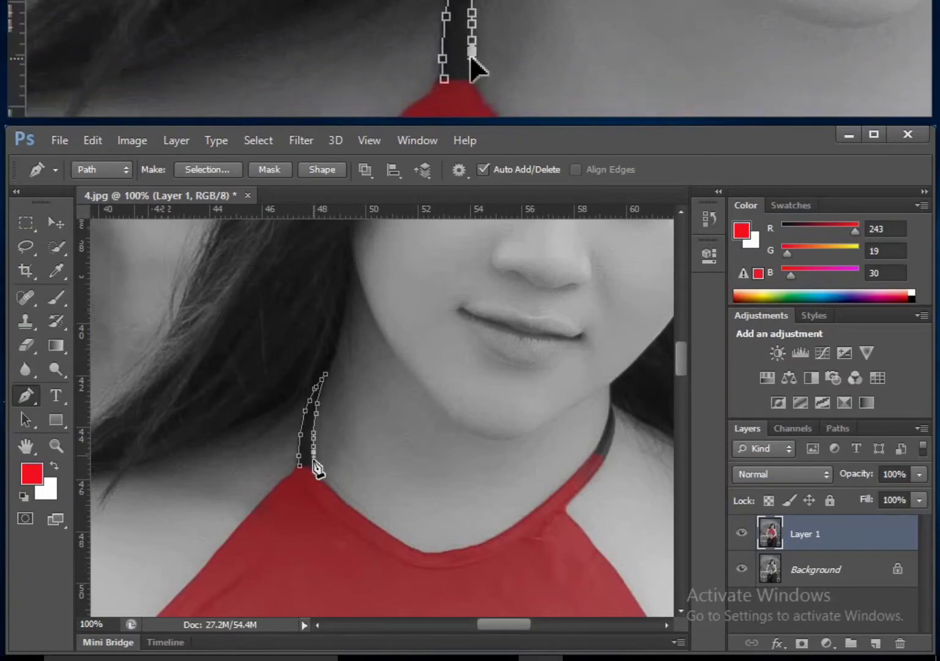
click(317, 463)
right_click(308, 441)
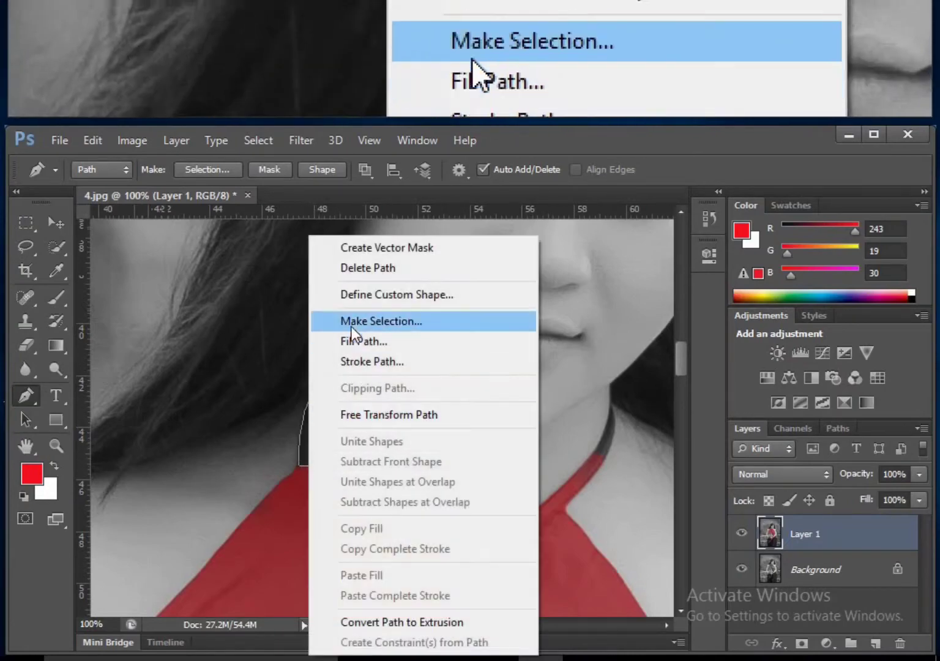
click(367, 320)
click(554, 182)
Paint the selected left neck strap red with the Brush at 24% opacity and deselect it
key(ctrl+minus)
key(ctrl+minus)
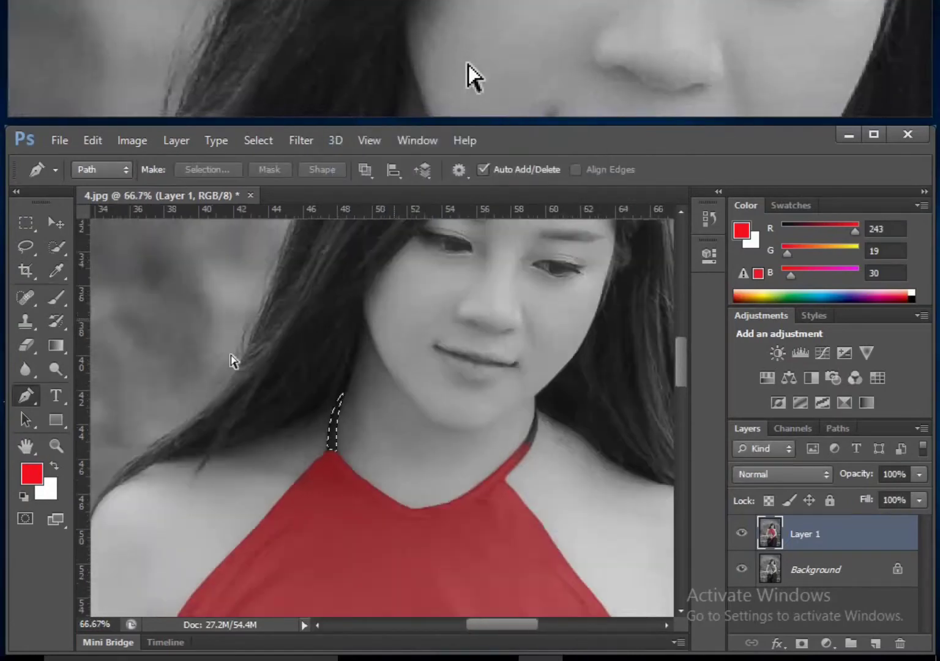
click(56, 298)
drag(389, 170, 366, 187)
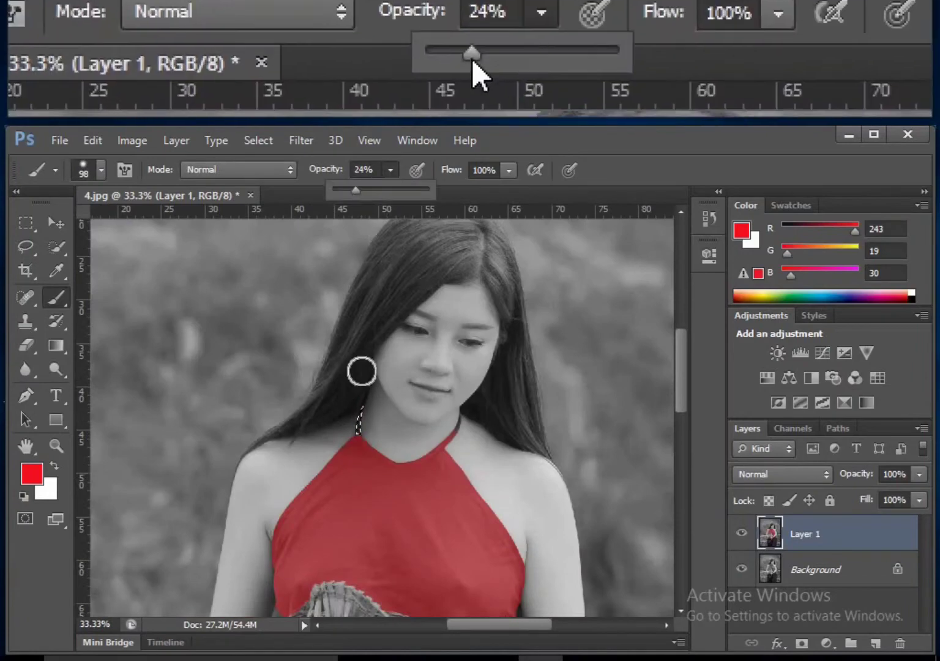
click(25, 246)
key(ctrl+minus)
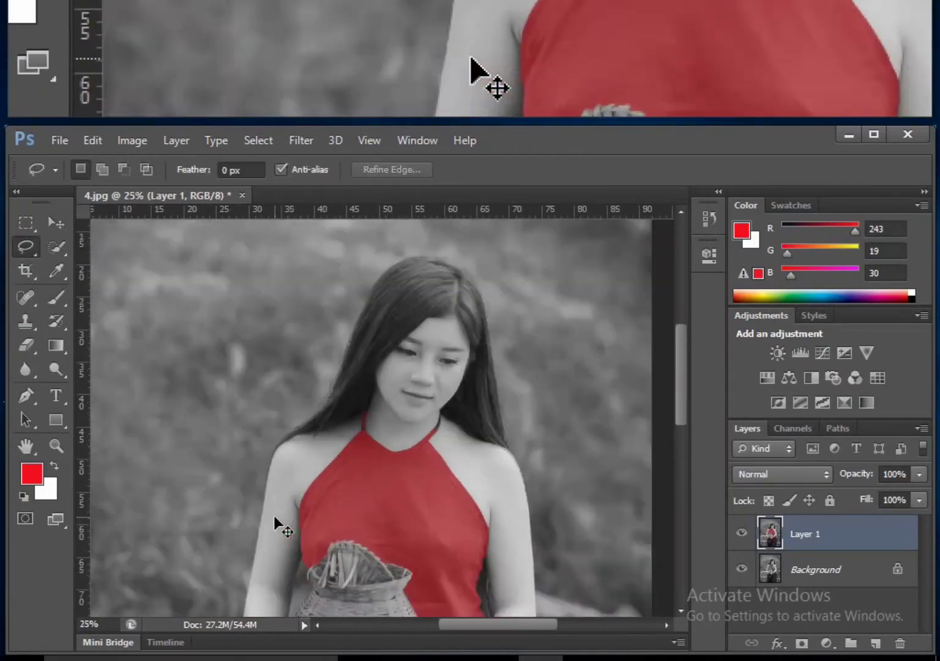
Outline the uncoloured strap on the right of the neck with the Pen tool and turn the path into a selection
key(ctrl+minus)
key(ctrl+plus)
key(ctrl+1)
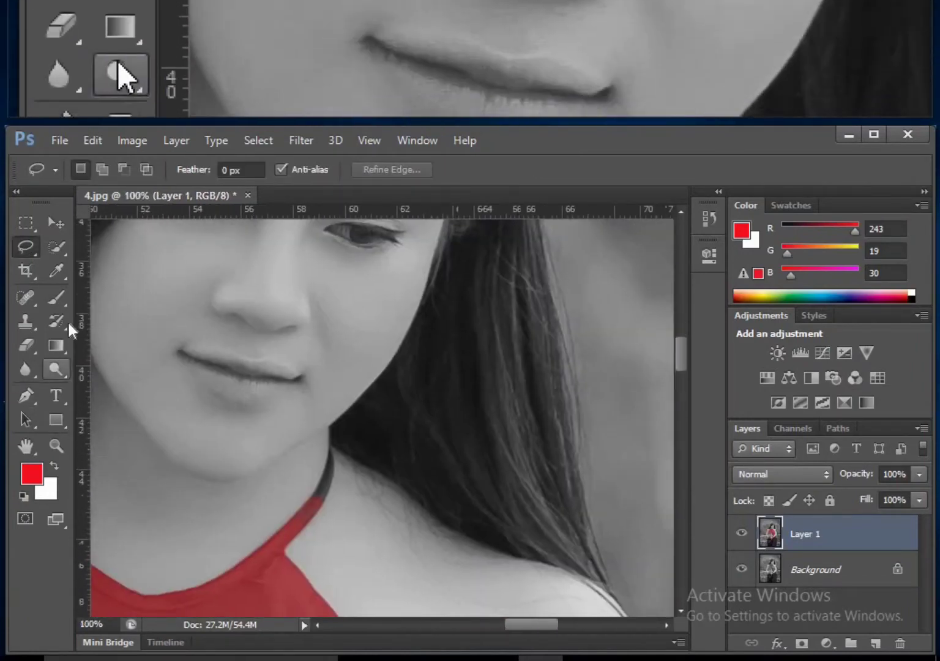
click(28, 399)
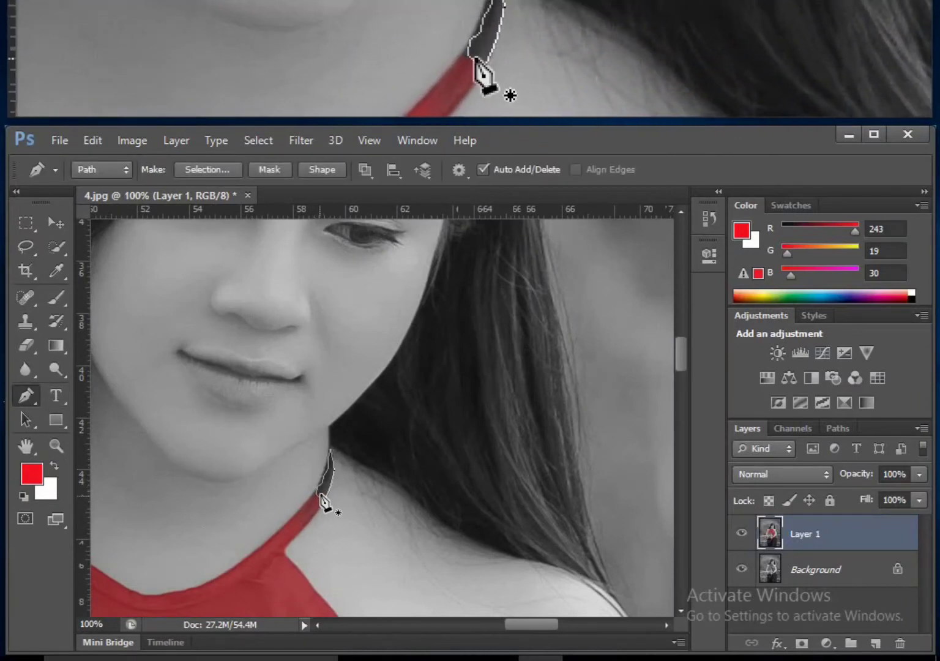
right_click(321, 498)
click(367, 316)
click(562, 180)
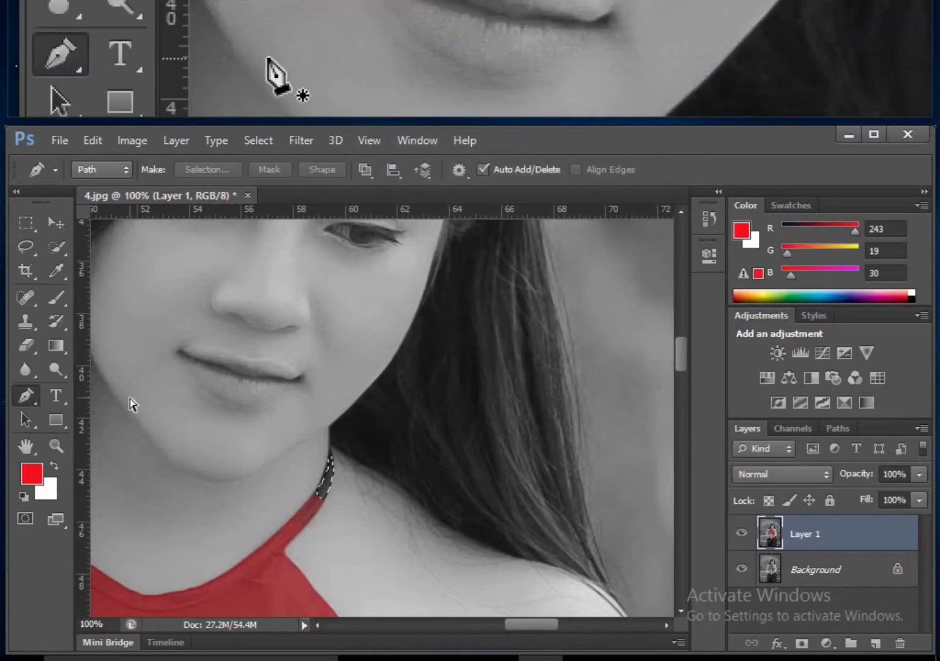
Brush red over the selected right neck strap and clear the selection
key(ctrl+minus)
key(ctrl+minus)
key(ctrl+minus)
click(56, 298)
click(25, 246)
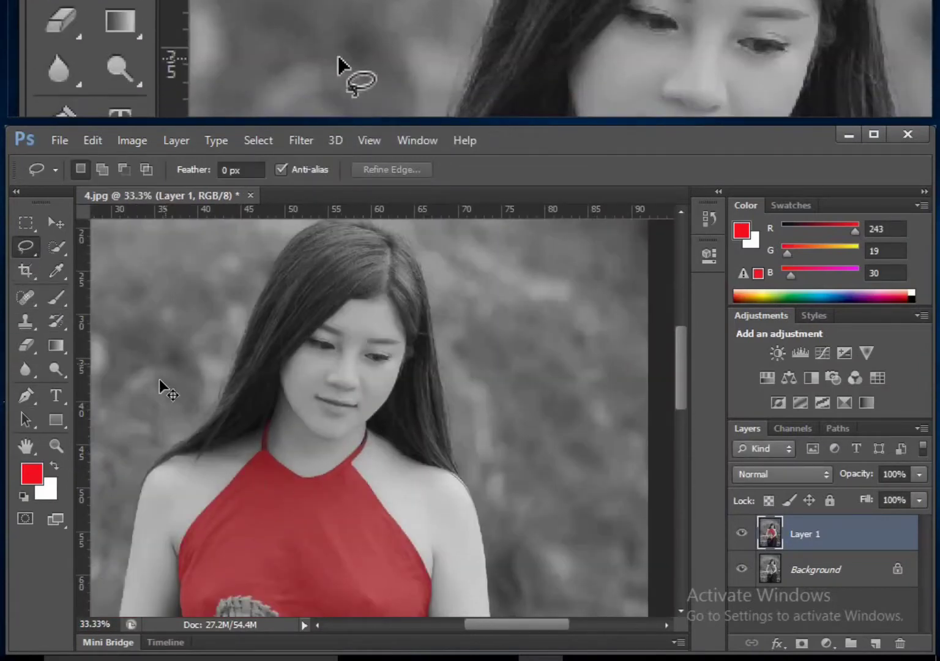
key(ctrl+minus)
key(ctrl+minus)
key(ctrl+minus)
key(ctrl+plus)
key(ctrl+plus)
key(ctrl+plus)
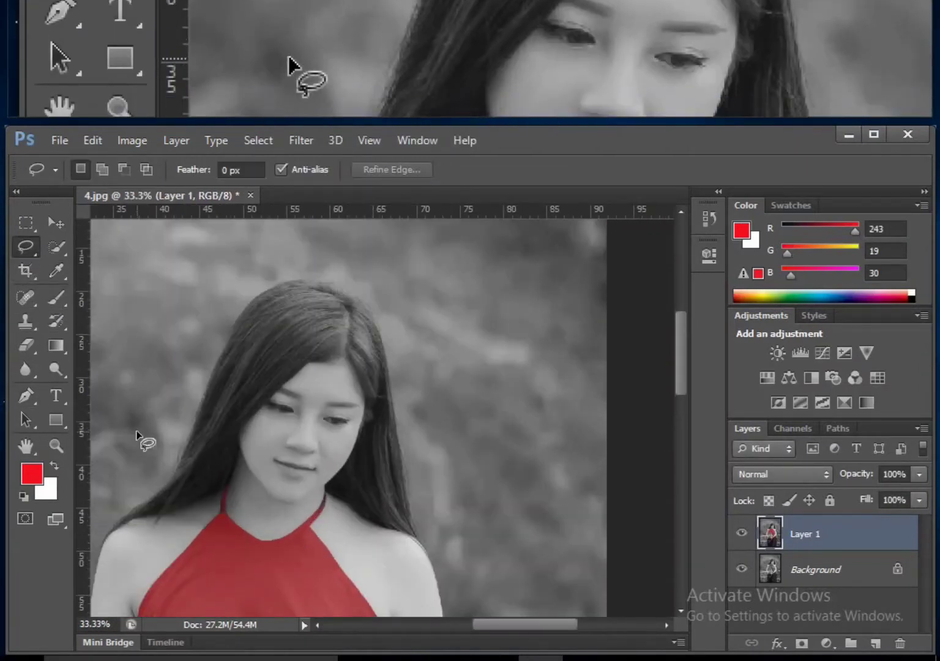
Set the foreground colour to a muted beige with RGB 192, 177, 157
click(31, 473)
click(266, 210)
click(476, 345)
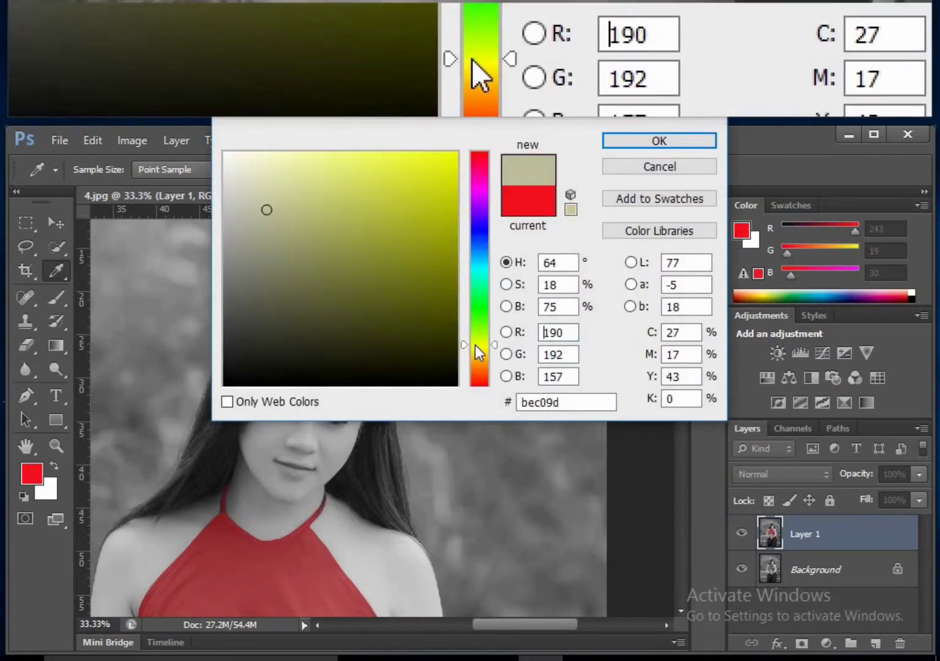
drag(475, 346, 476, 364)
click(659, 141)
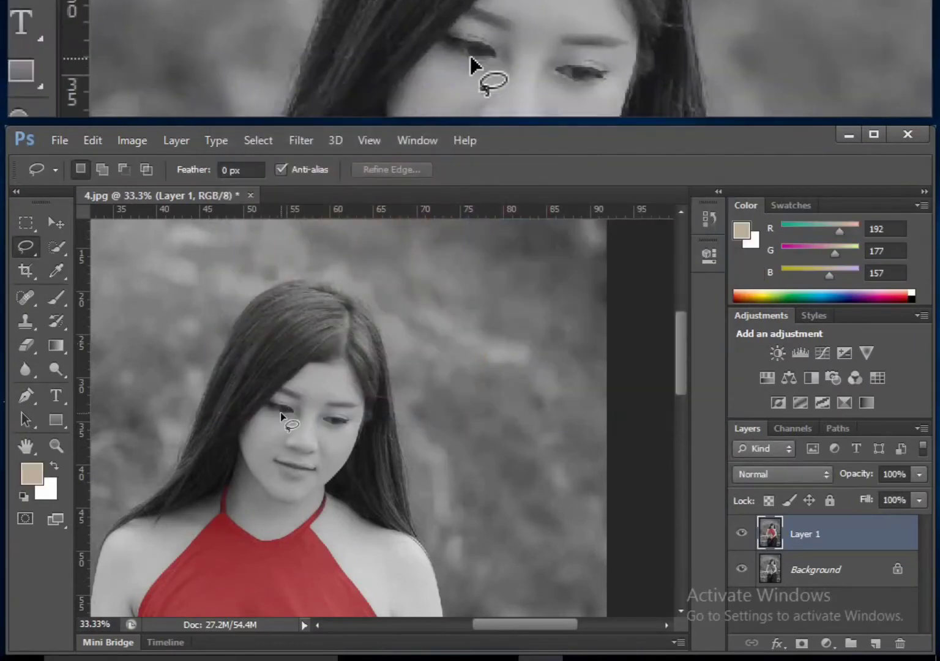
Use the skin tone c99b8b as the foreground colour
key(b)
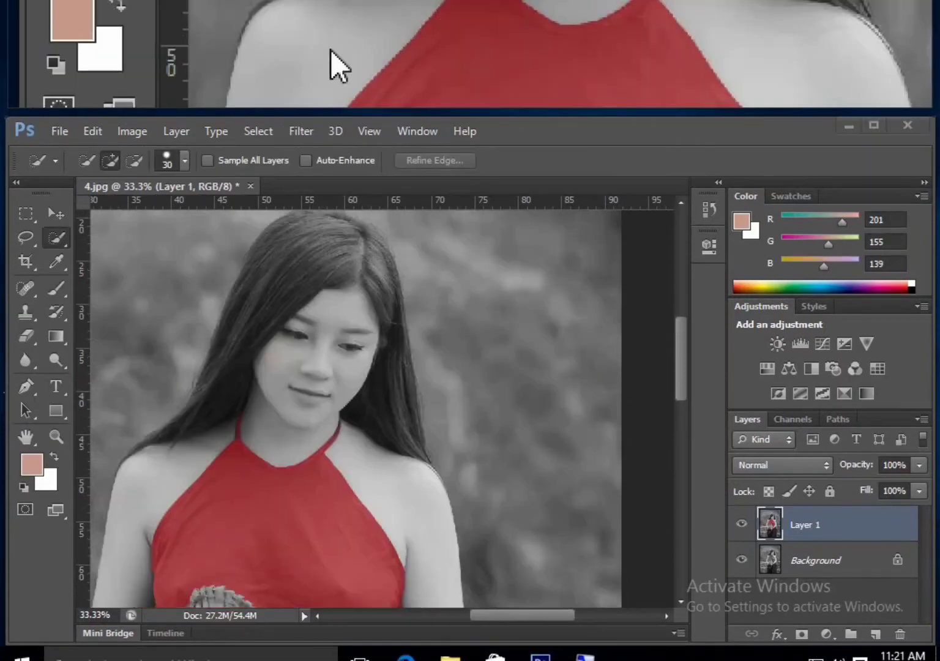
click(29, 471)
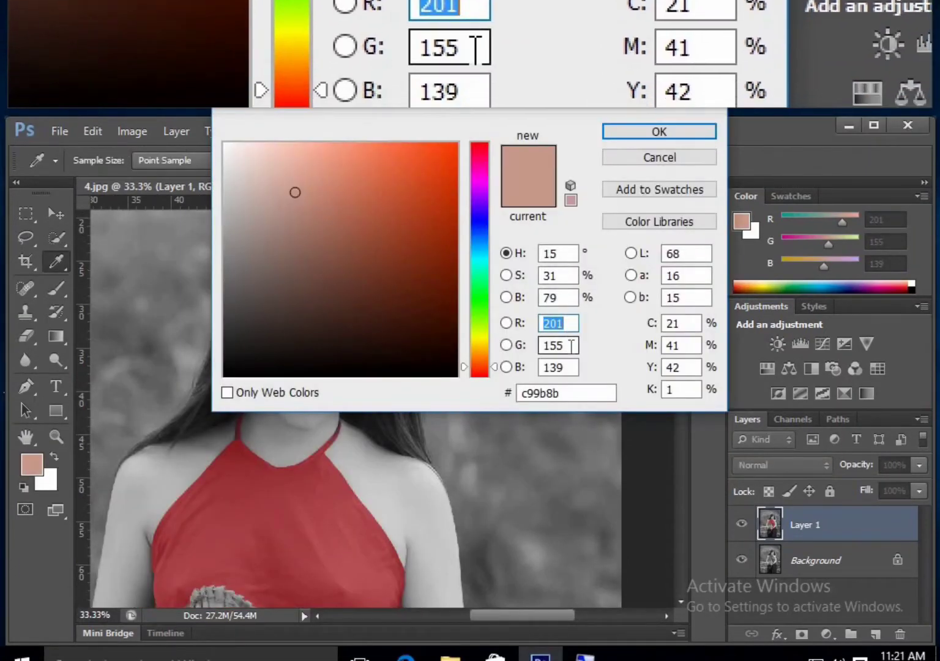
click(548, 392)
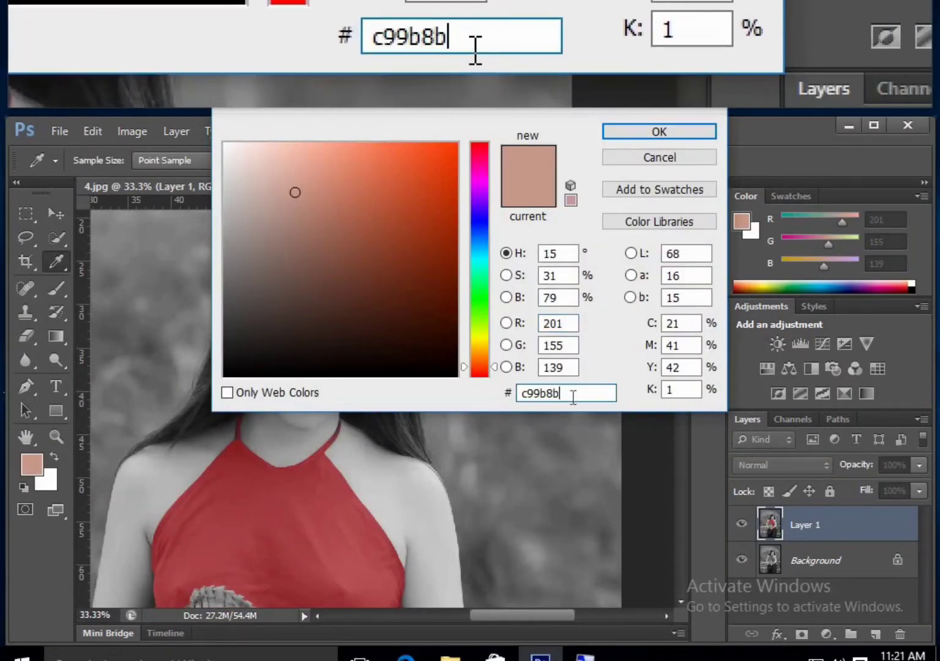
click(570, 397)
click(648, 132)
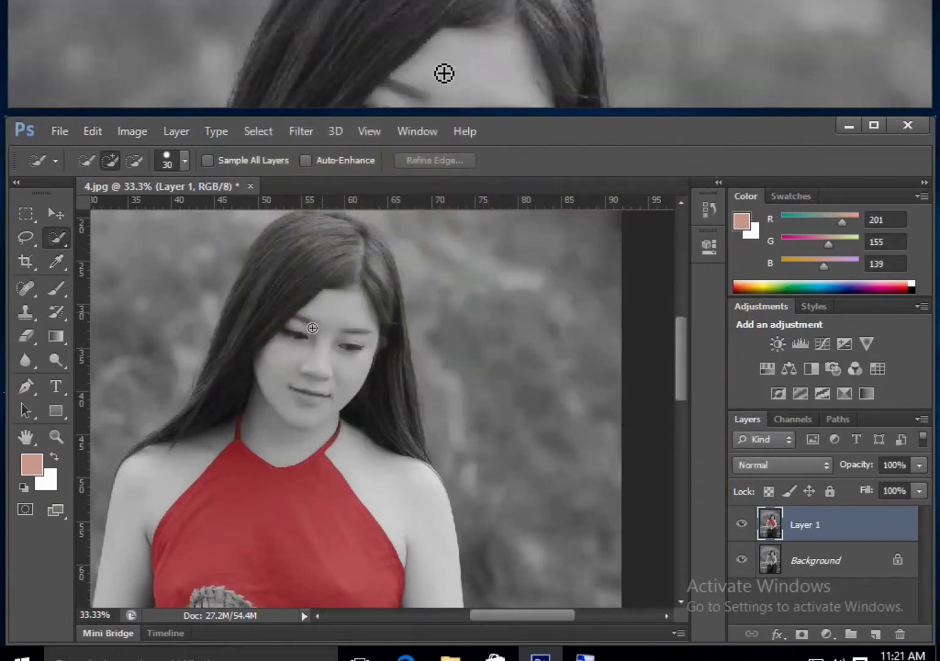
Dab a light skin tone on the cheek with the Brush at 14% opacity, and duplicate Layer 1
click(56, 288)
key(ctrl+plus)
key(ctrl+plus)
drag(241, 450, 340, 533)
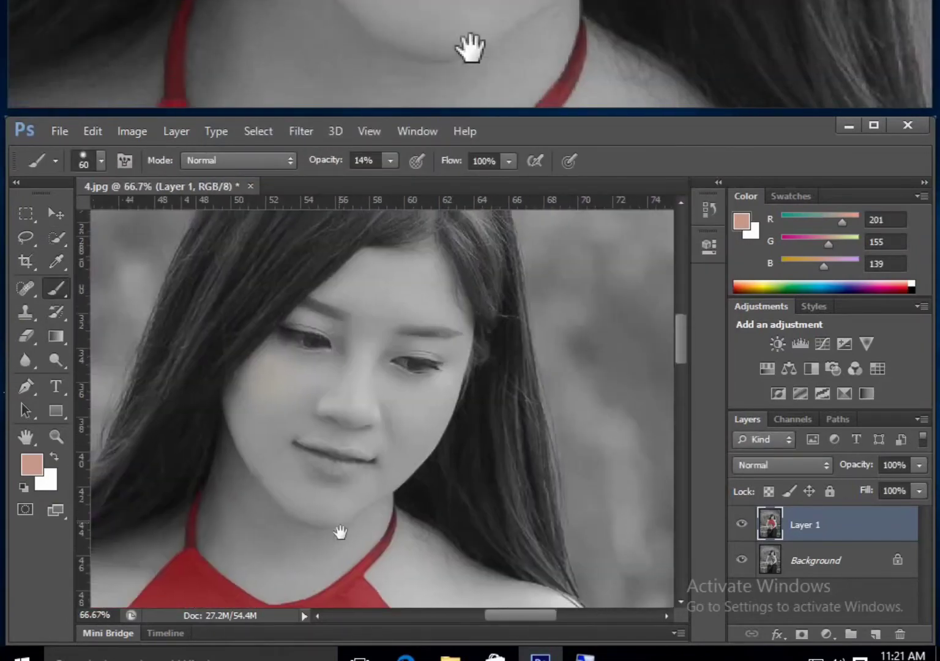
key(ctrl+minus)
key(ctrl+j)
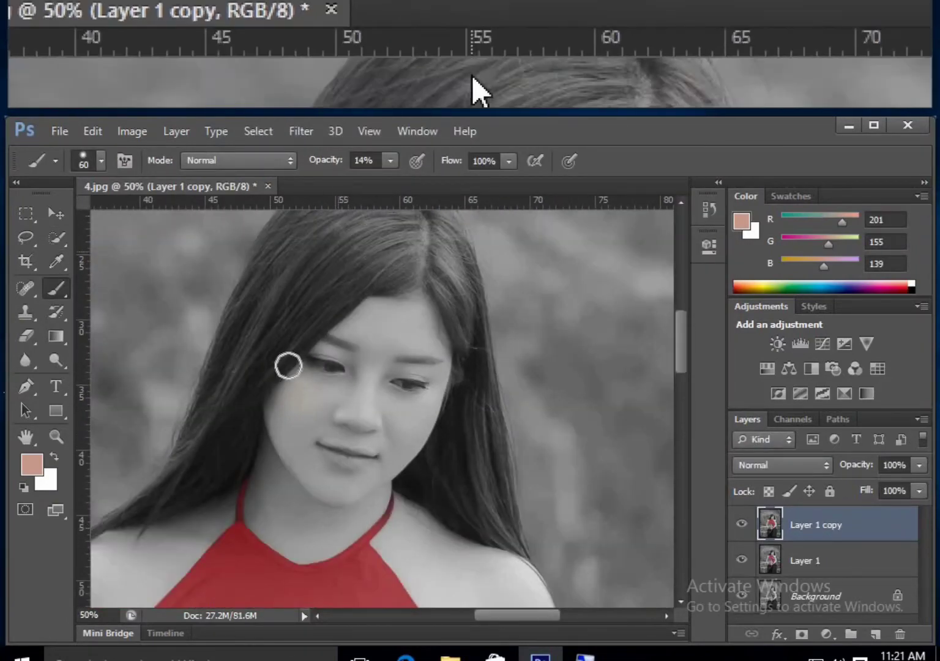
Select the face and neck on Layer 1 copy with Quick Selection, and subtract the hair along the face's left edge
key(w)
drag(388, 310, 351, 361)
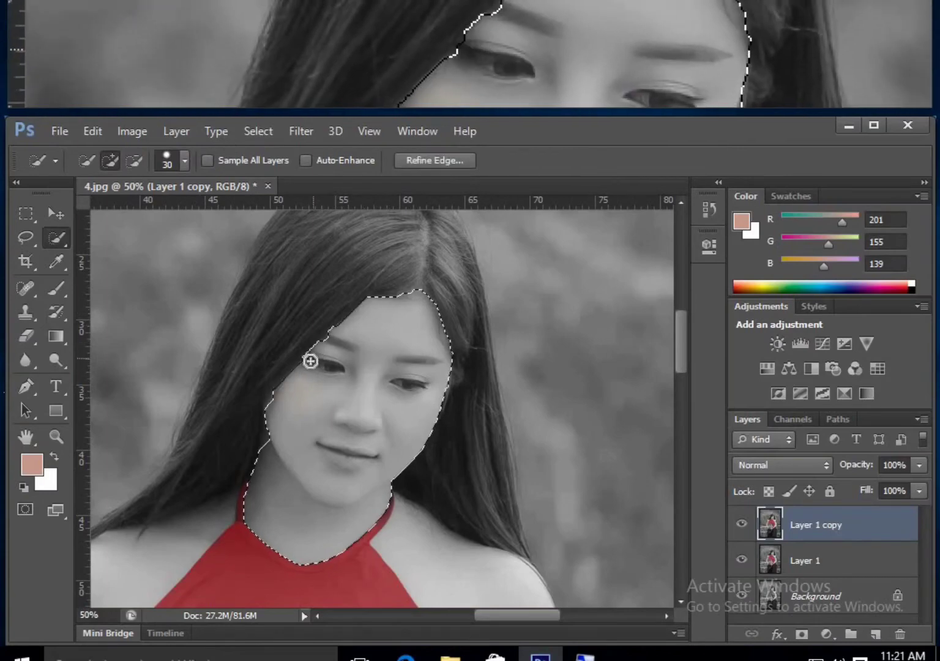
key(ctrl+plus)
key(ctrl+plus)
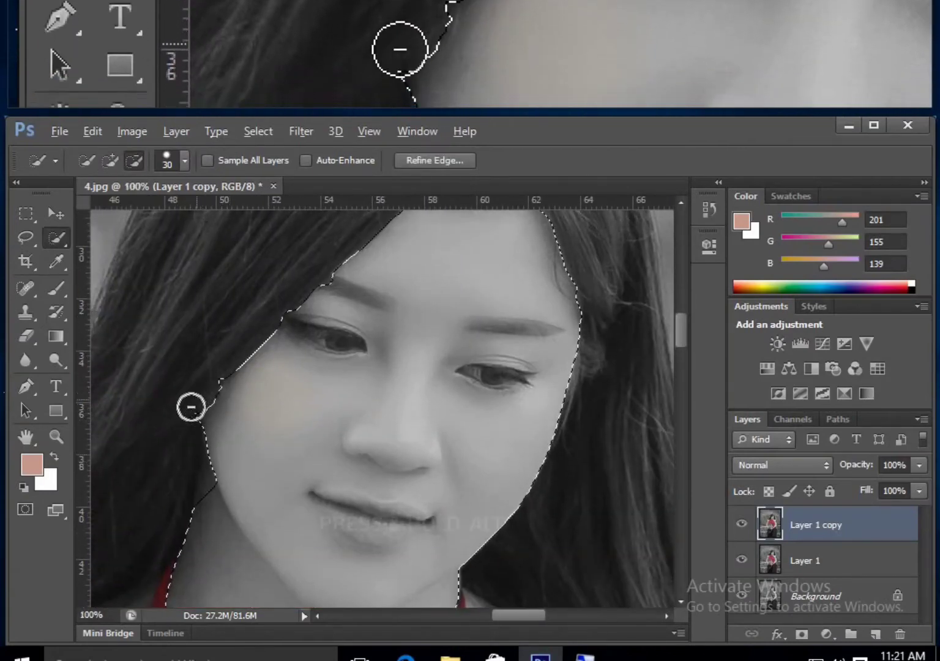
drag(191, 405, 164, 515)
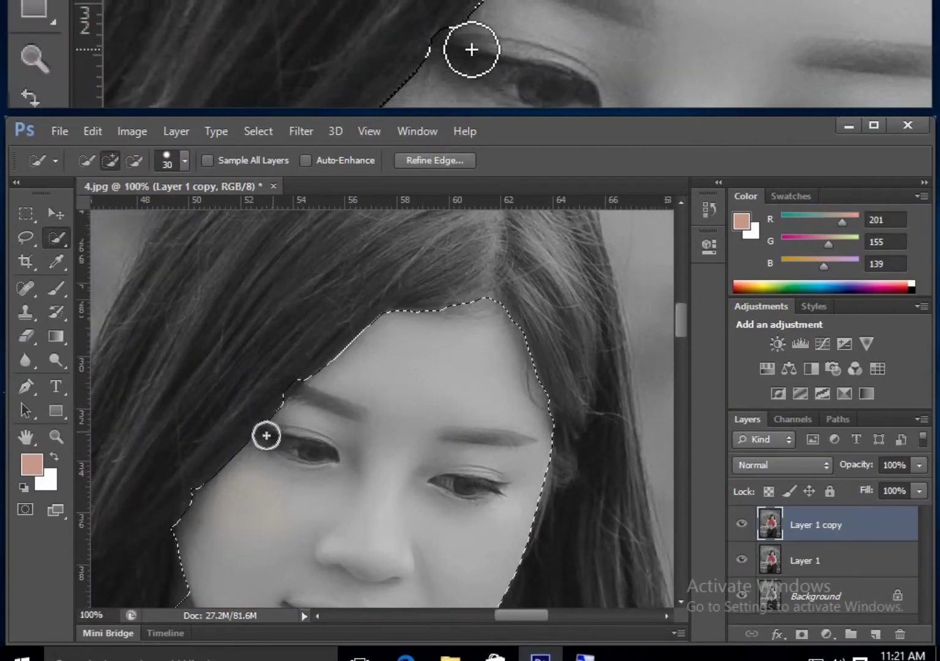
alt+click(281, 380)
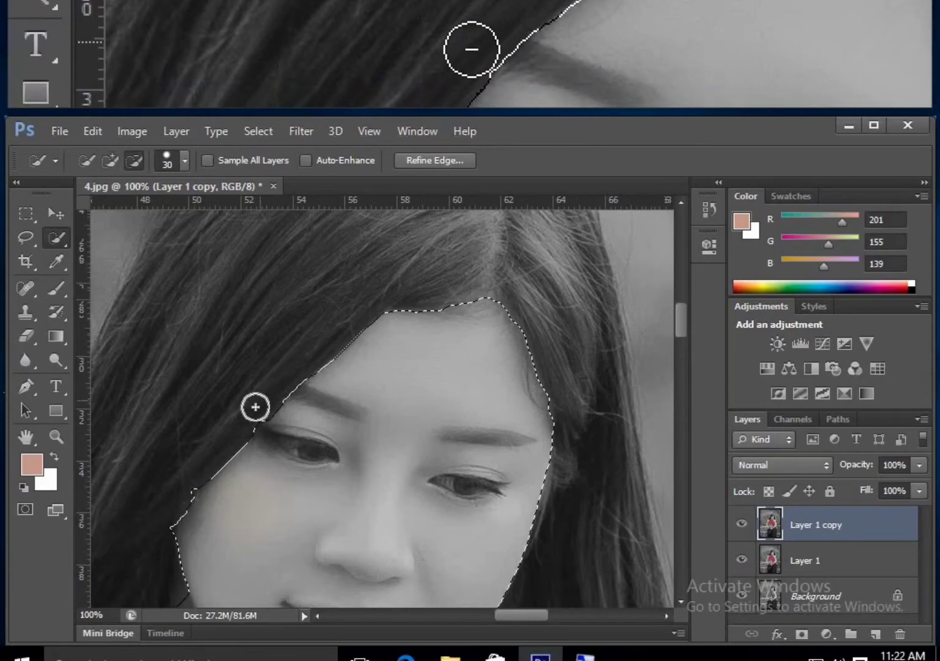
mouse_move(243, 507)
mouse_down()
mouse_move(279, 411)
mouse_move(284, 363)
mouse_up()
click(225, 440)
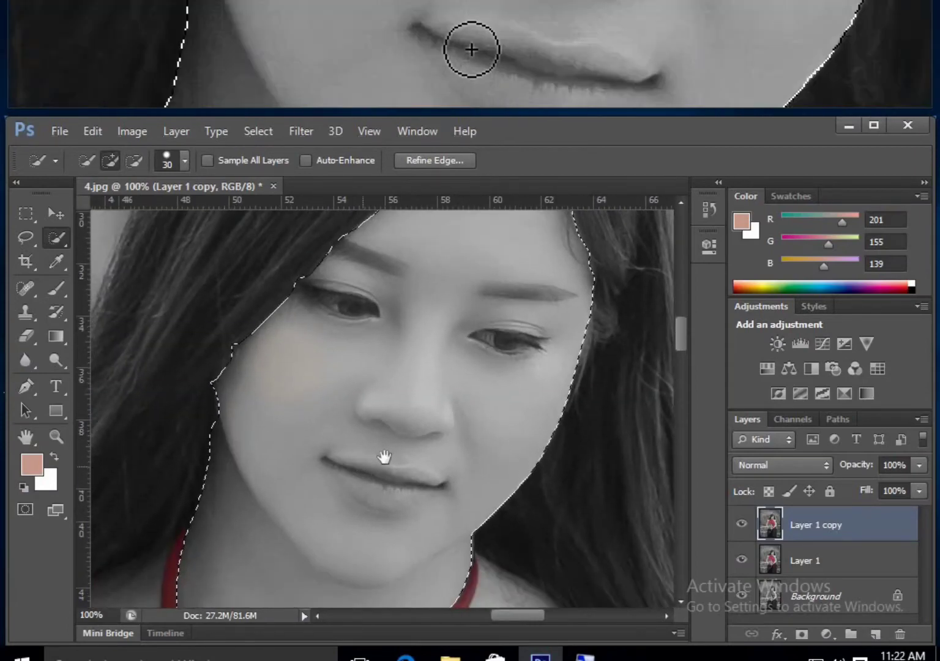
drag(384, 457, 405, 456)
Set the Brush opacity to 41% and the blend mode of Layer 1 copy to Color
key(ctrl+minus)
key(ctrl+minus)
key(ctrl+minus)
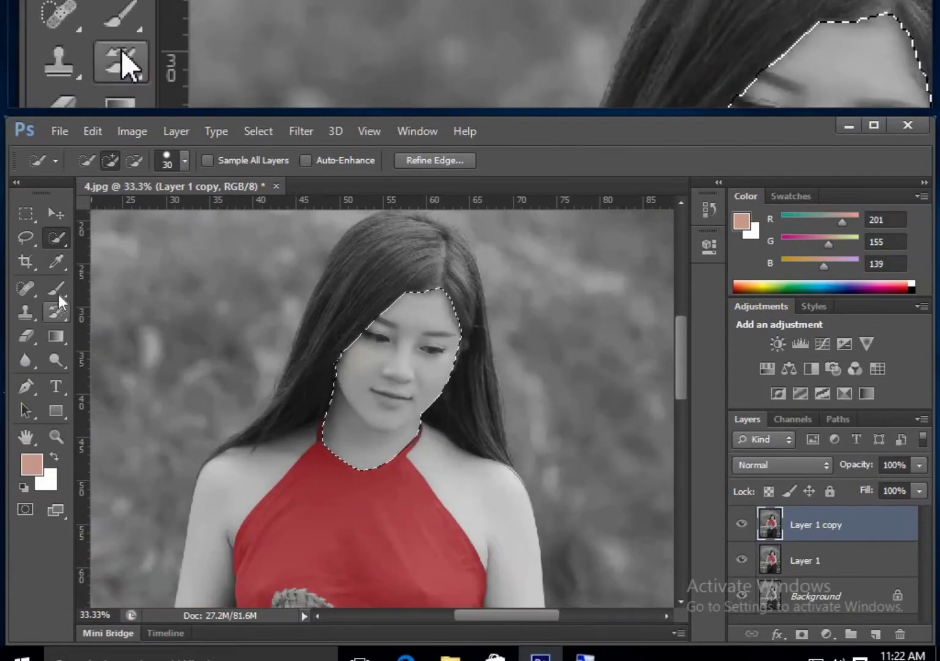
click(56, 287)
click(389, 160)
drag(404, 181, 416, 181)
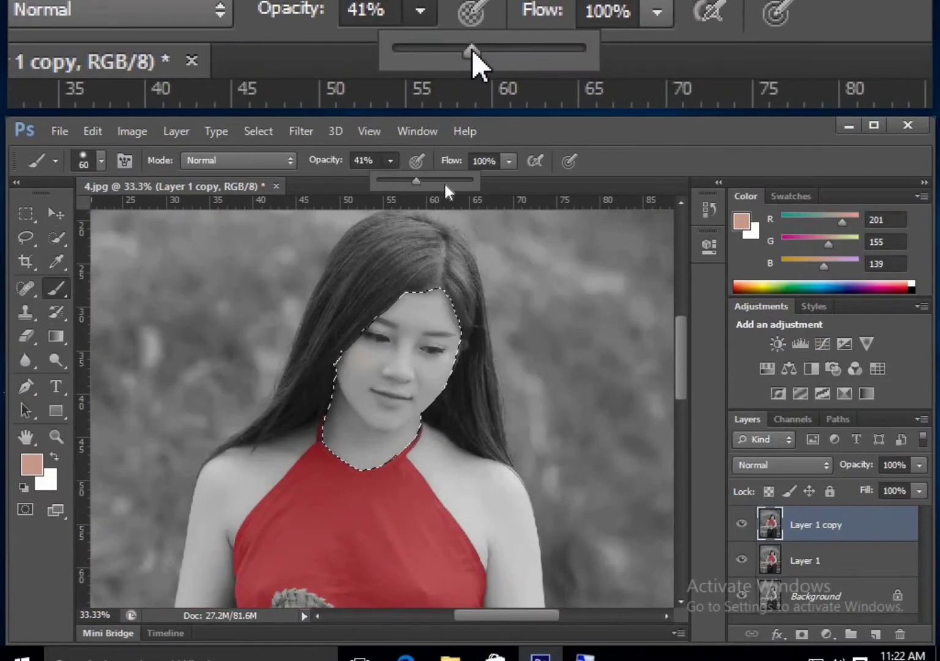
click(781, 465)
click(749, 435)
Paint the skin tone over the selected face and neck on Layer 1 copy and deselect
mouse_move(424, 299)
mouse_down()
mouse_move(340, 421)
mouse_move(365, 471)
mouse_move(406, 338)
mouse_move(457, 282)
mouse_move(401, 460)
mouse_move(414, 449)
mouse_move(385, 404)
mouse_move(409, 415)
mouse_up()
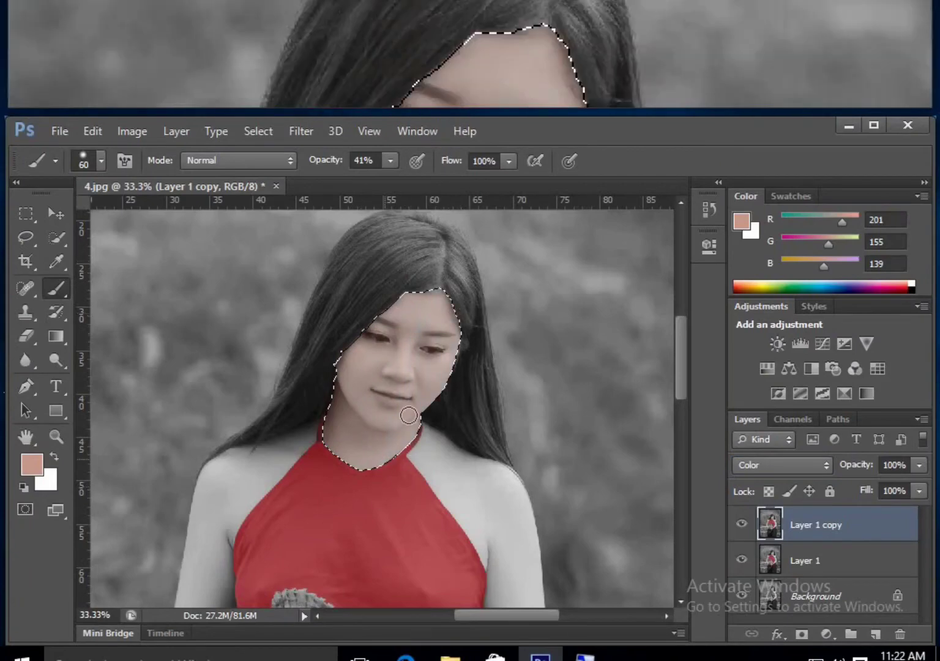
click(25, 237)
click(111, 301)
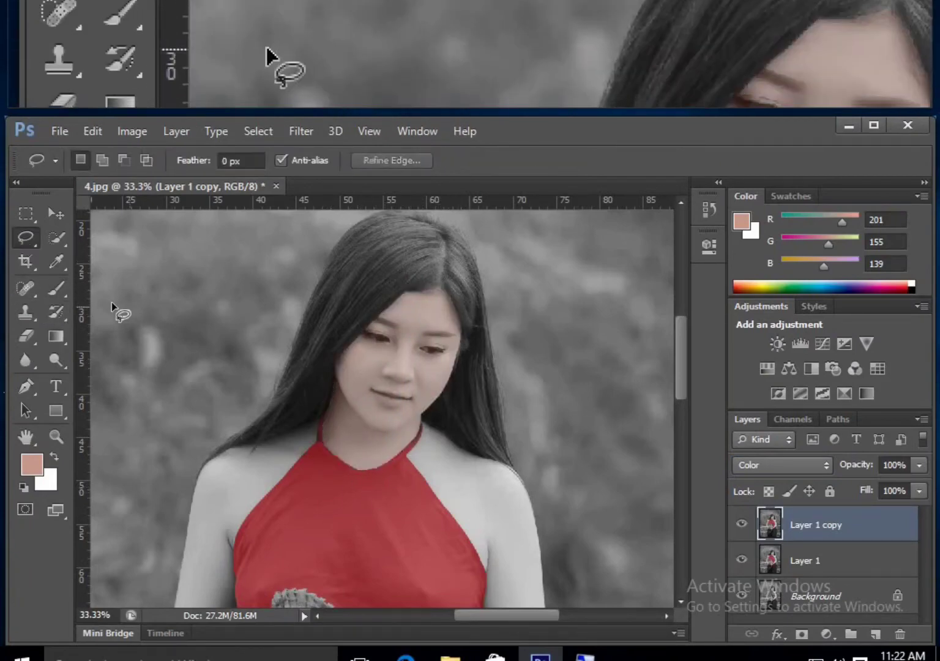
Select the shoulder, arm and hand on the image's left side with Quick Selection on Layer 1 copy
click(57, 237)
drag(374, 424, 406, 319)
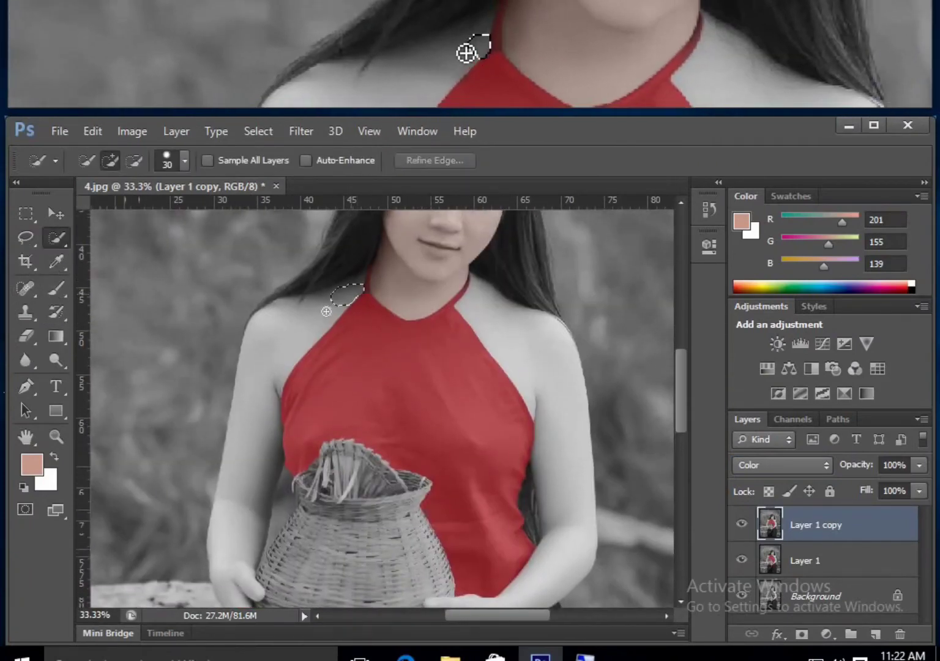
mouse_move(326, 312)
mouse_down()
mouse_move(262, 344)
mouse_move(245, 570)
mouse_up()
drag(262, 434, 269, 346)
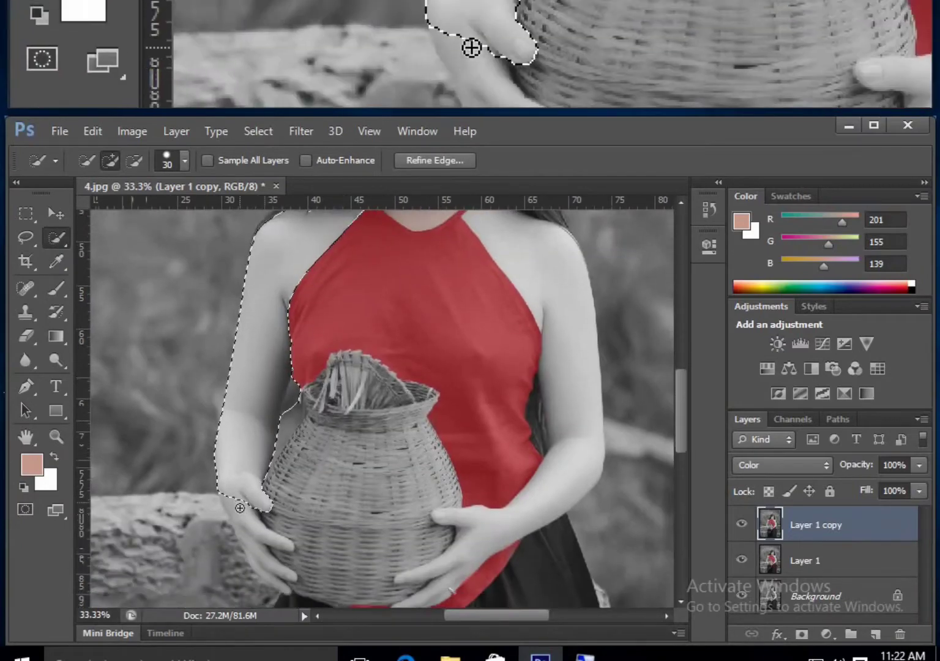
mouse_move(240, 508)
mouse_down()
mouse_move(265, 528)
mouse_move(262, 551)
mouse_up()
Subtract the background gap between the left-side arm and the basket from the selection
key(ctrl+plus)
key(ctrl+plus)
key(ctrl+plus)
drag(210, 421, 428, 478)
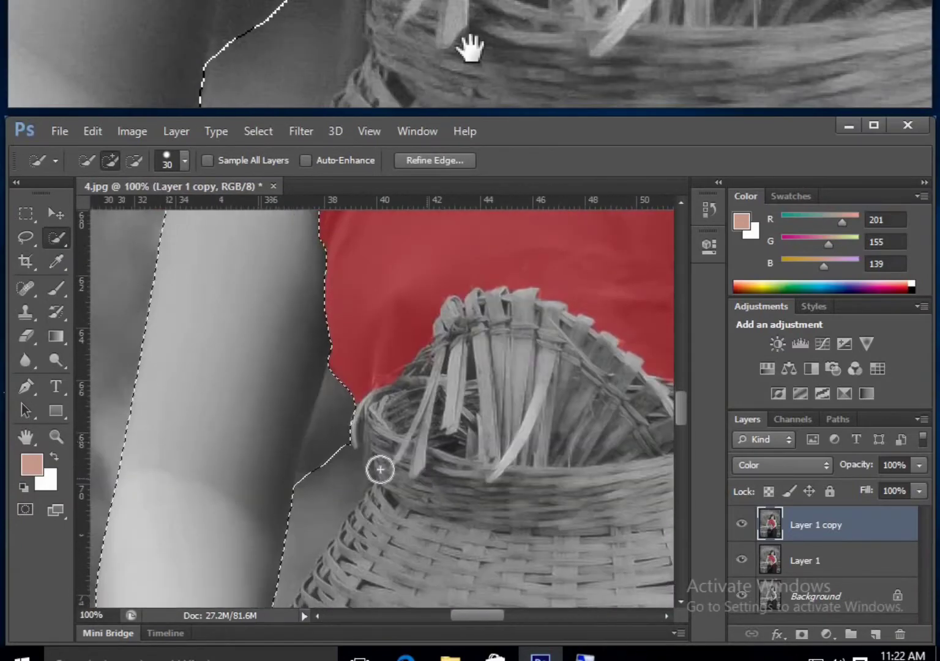
drag(349, 387, 316, 507)
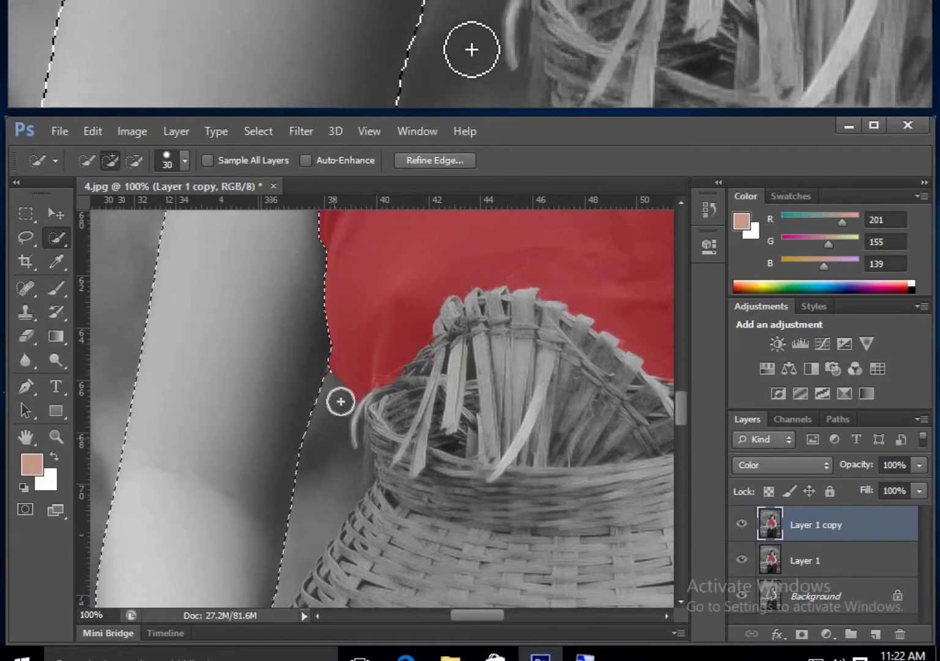
key(alt)
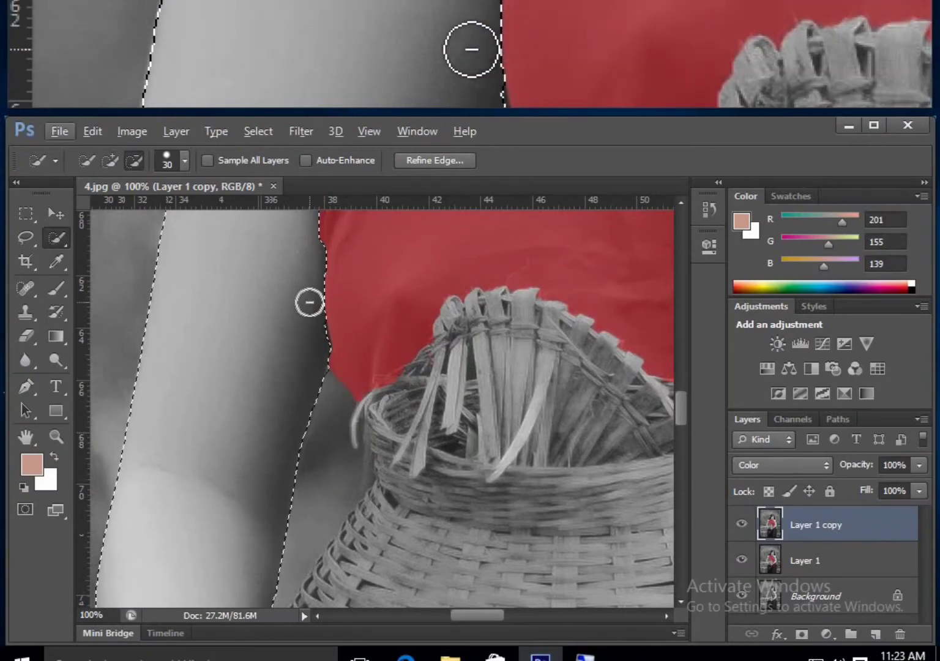
Refine the selection at the left-side shoulder by excluding the hair and the red neck strap
key(space)
drag(312, 299, 318, 563)
drag(351, 382, 256, 575)
mouse_move(415, 339)
mouse_down()
mouse_move(436, 356)
mouse_move(378, 365)
mouse_move(342, 384)
mouse_move(377, 386)
mouse_move(350, 391)
mouse_up()
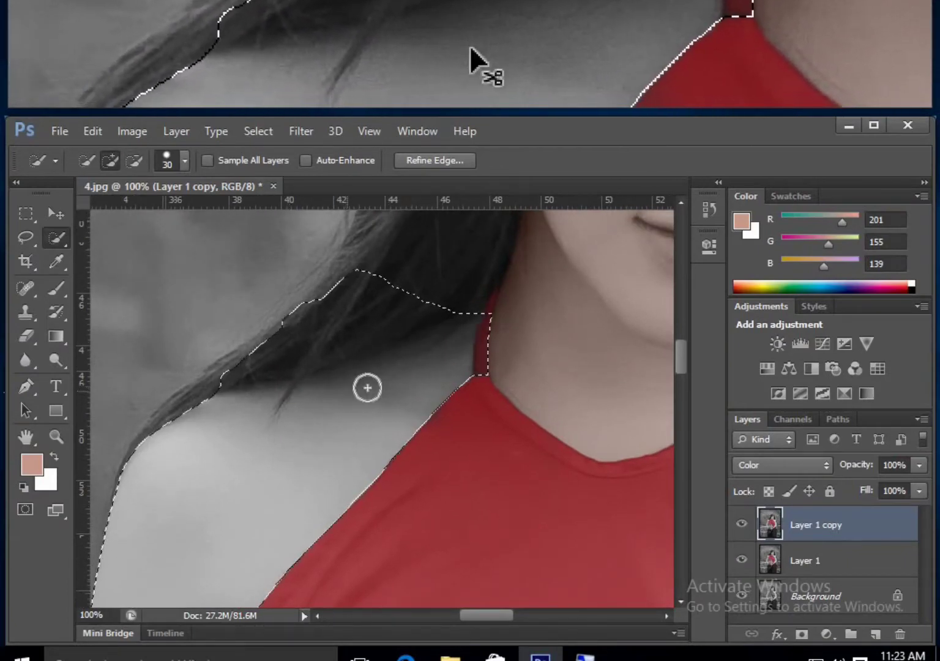
key(ctrl+z)
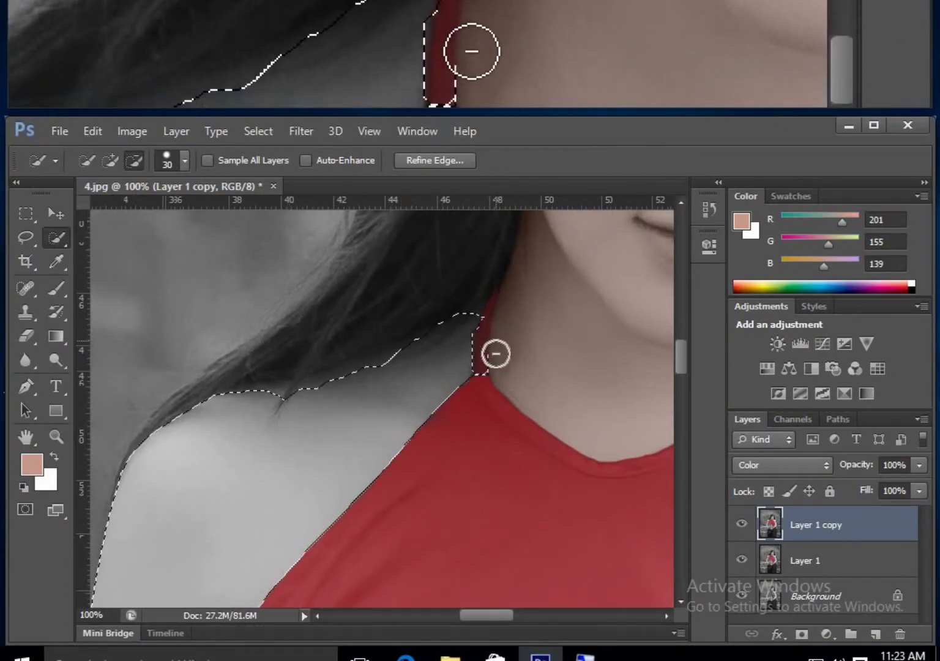
Set the Brush size to 110, paint the skin tone over the selected left-side arm and hand, and deselect
key(ctrl+minus)
key(ctrl+minus)
key(ctrl+minus)
key(ctrl+minus)
key(ctrl+minus)
click(56, 288)
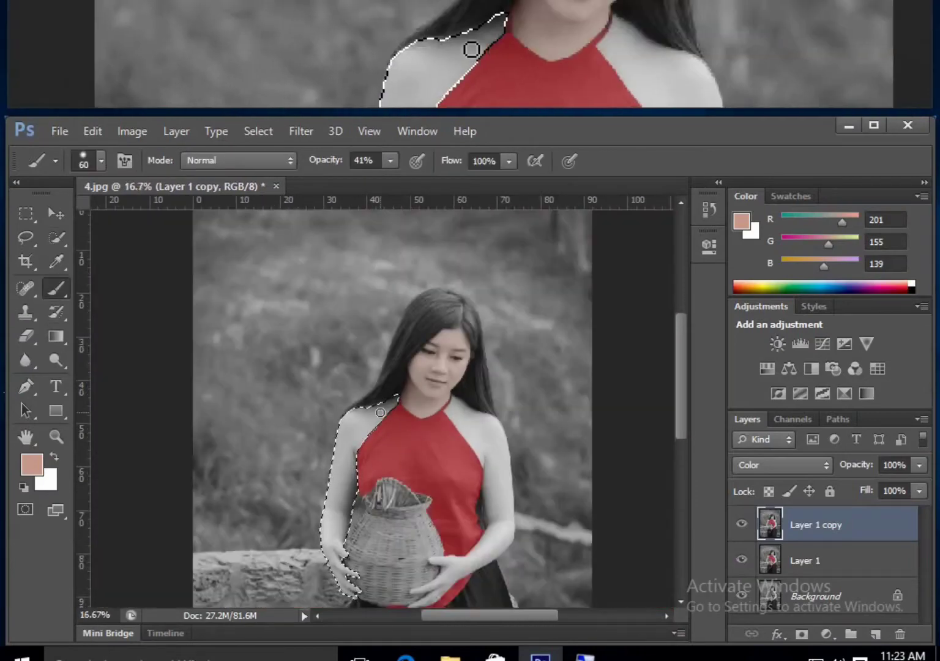
right_click(382, 440)
drag(480, 446, 497, 446)
drag(395, 403, 343, 440)
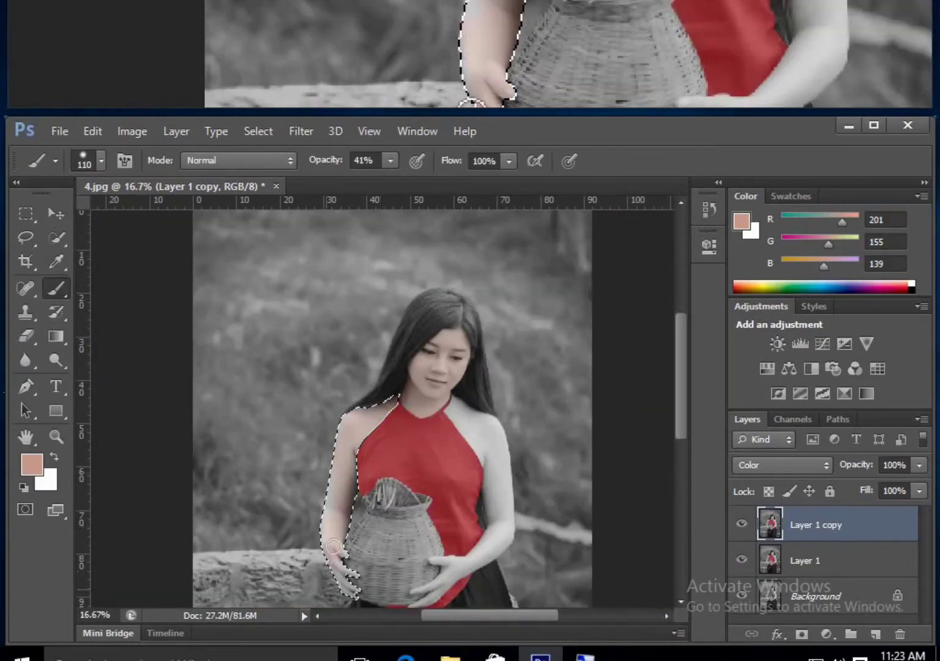
mouse_move(333, 546)
mouse_down()
mouse_move(342, 599)
mouse_move(354, 480)
mouse_move(377, 420)
mouse_move(345, 401)
mouse_up()
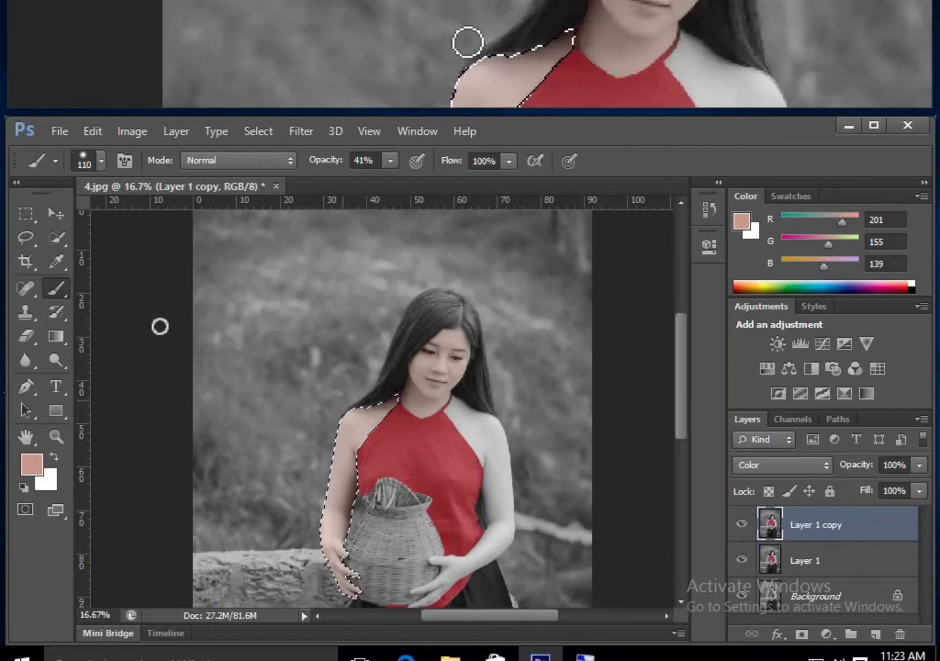
click(26, 238)
key(ctrl+d)
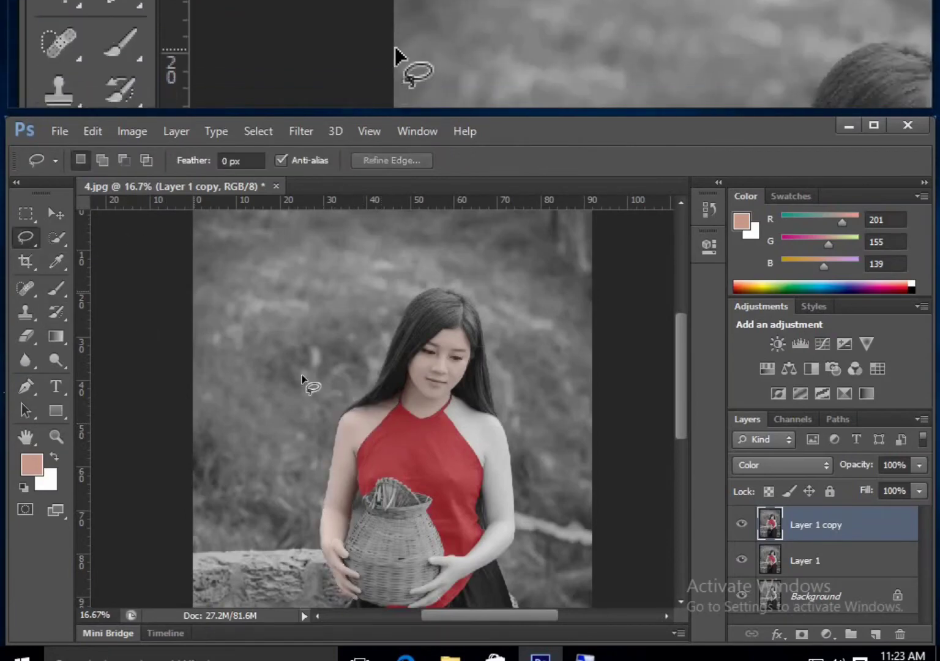
Select the shoulder, arm and hand on the image's right side with Quick Selection, excluding the dark gap beside the waist
key(ctrl+plus)
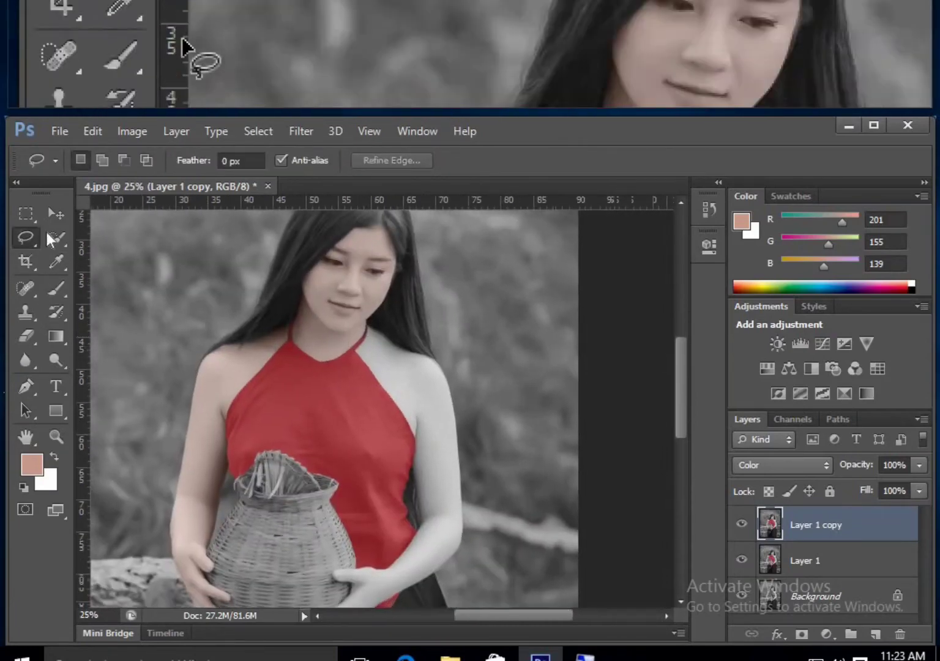
click(55, 236)
mouse_move(387, 342)
mouse_down()
mouse_move(433, 436)
mouse_move(436, 542)
mouse_move(396, 570)
mouse_move(398, 500)
mouse_up()
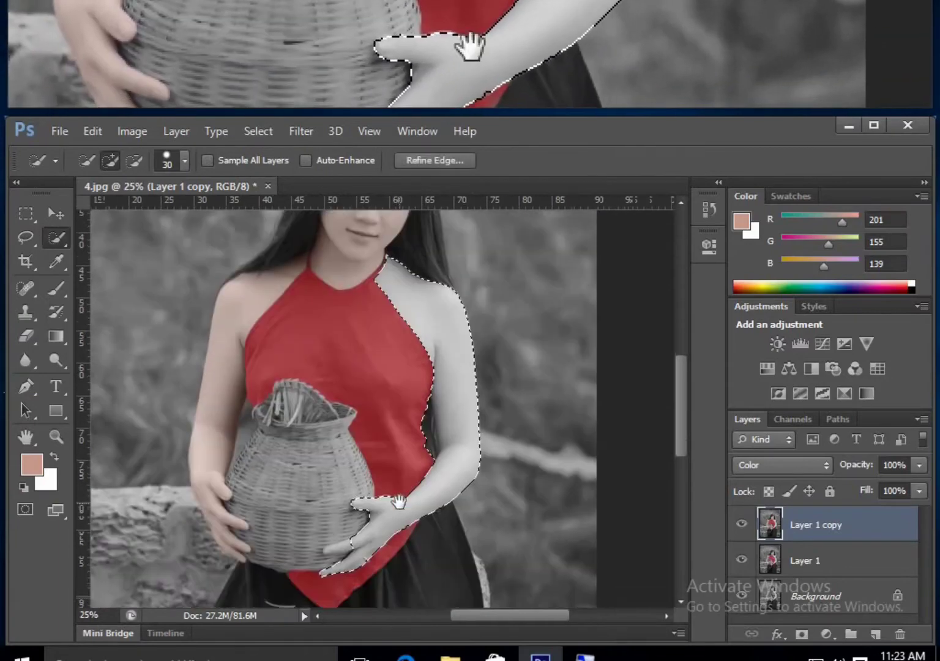
scroll(434, 460, up, 3)
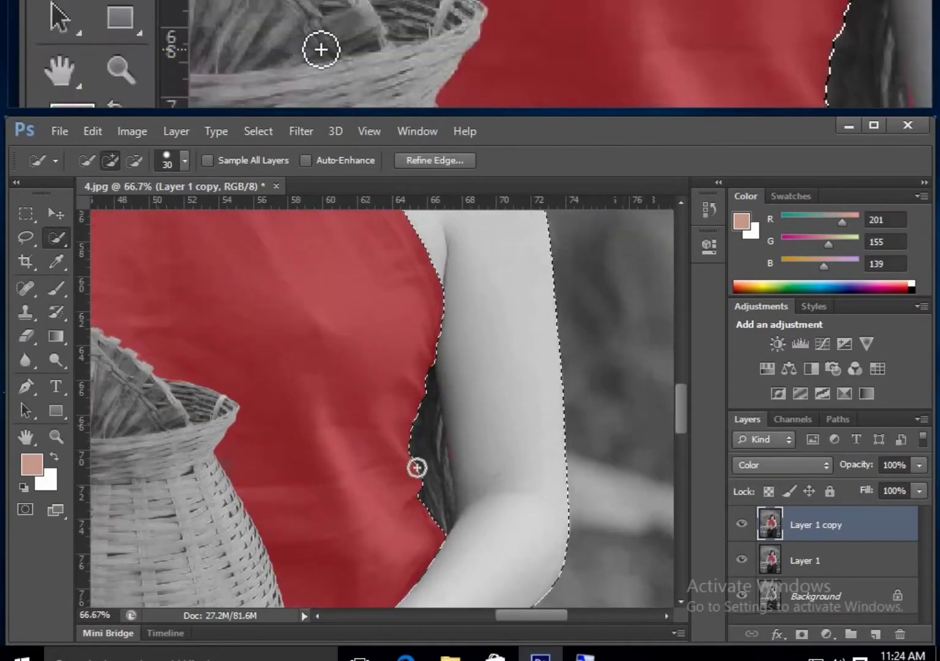
scroll(420, 465, down, 3)
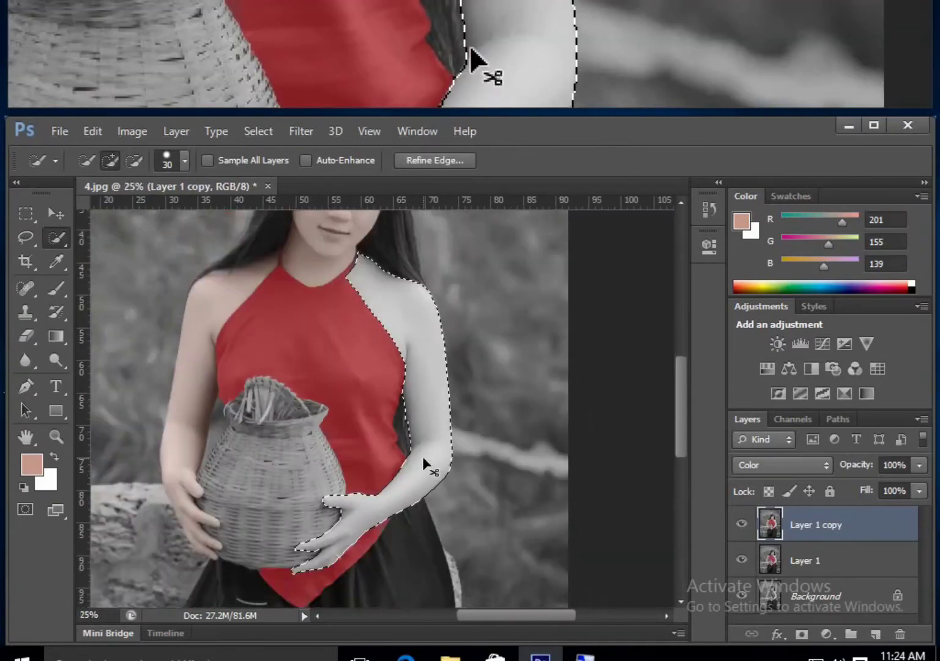
Paint the skin tone over the selected right-side arm and hand with the Brush and deselect
click(55, 288)
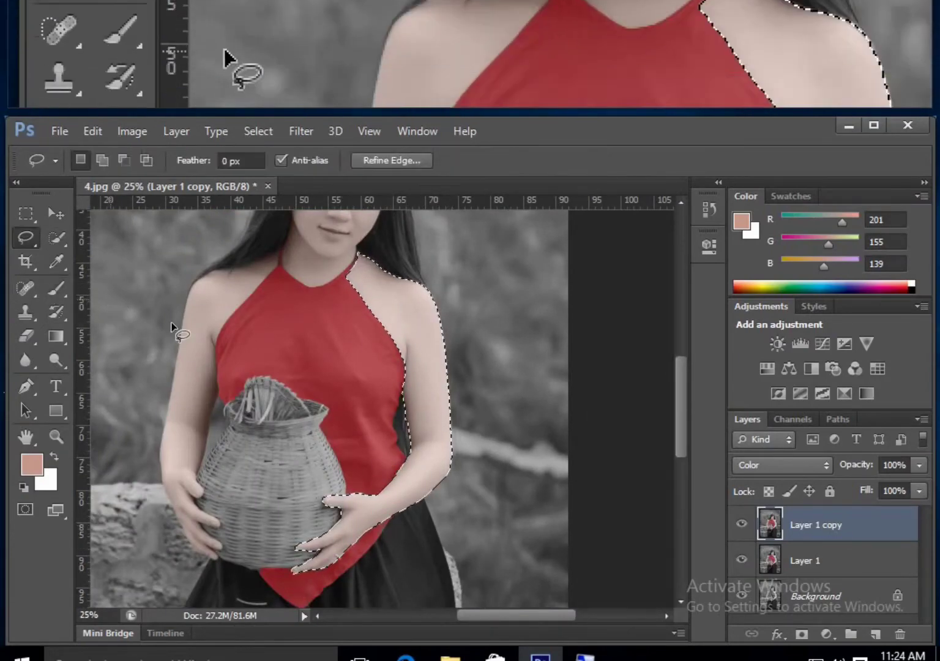
scroll(170, 337, down, 1)
scroll(371, 281, up, 4)
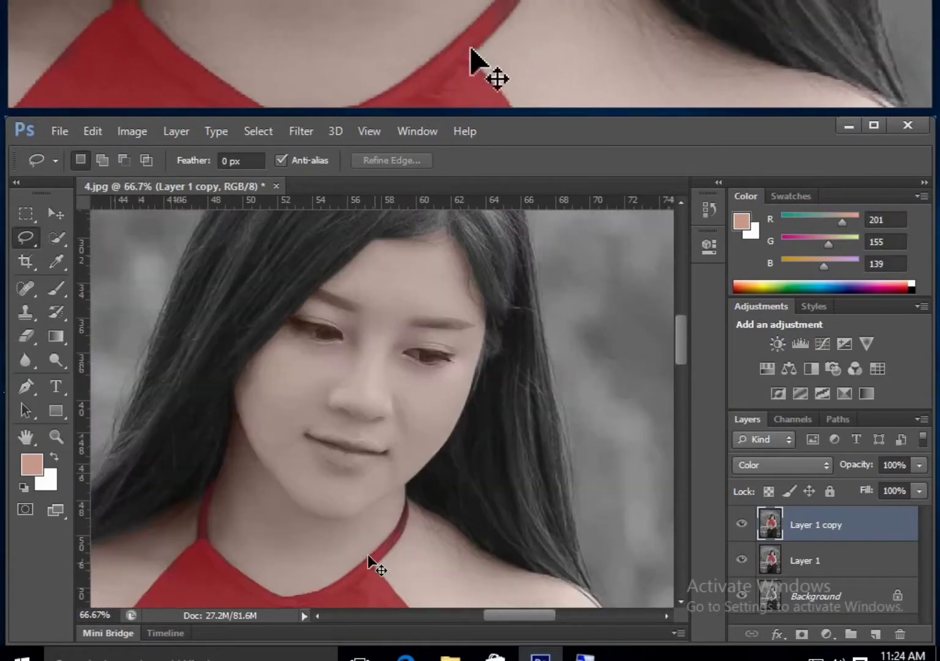
Set the Eraser opacity to 71% and erase the skin tint from both eyes on Layer 1 copy
key(ctrl+plus)
click(25, 336)
drag(290, 274, 339, 398)
click(319, 162)
drag(320, 182, 295, 183)
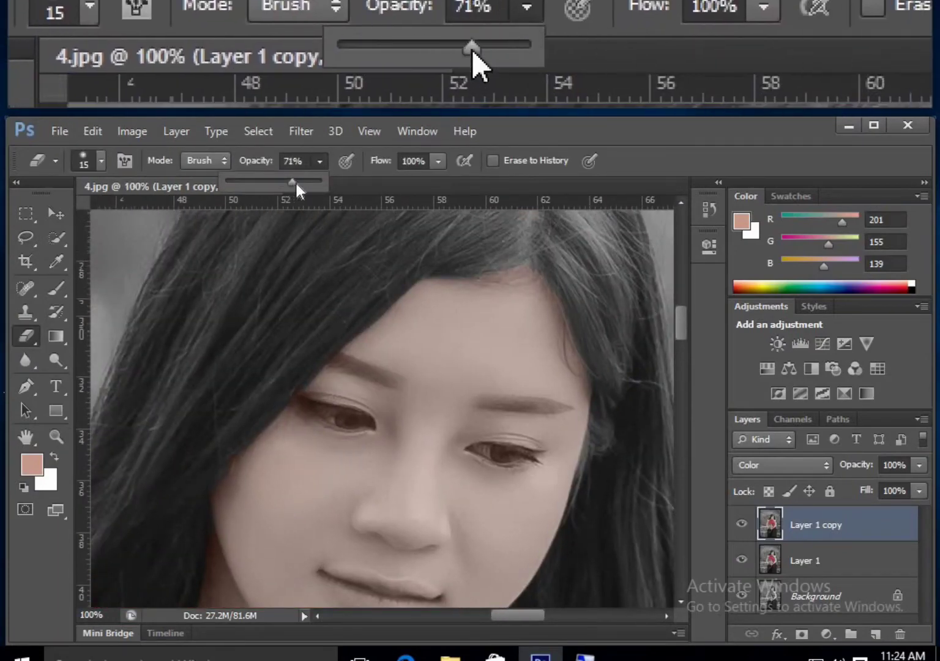
click(340, 417)
right_click(339, 417)
drag(333, 418, 311, 404)
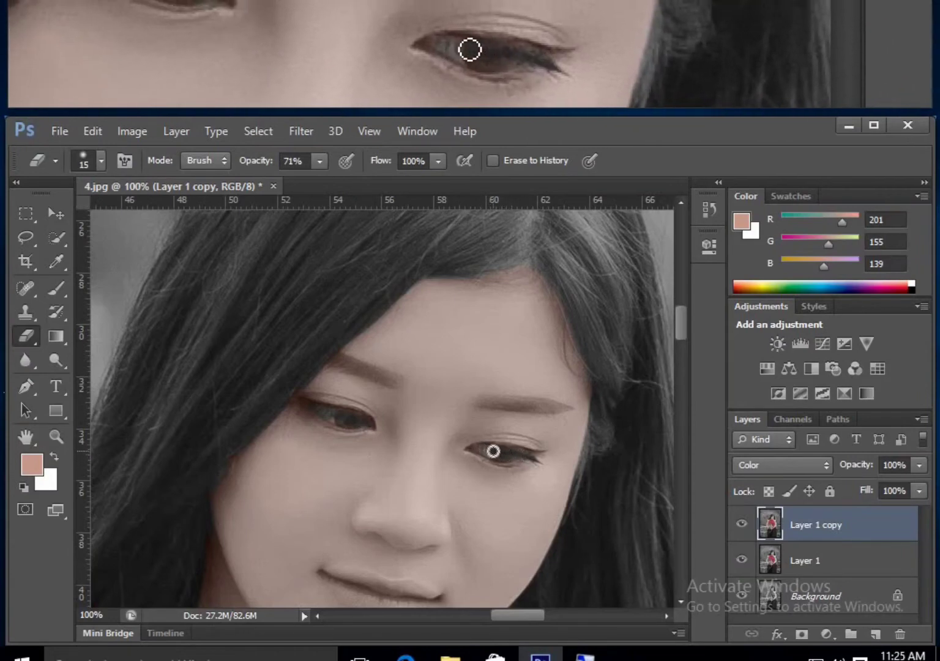
drag(319, 496, 347, 359)
drag(373, 460, 313, 566)
Erase the skin tint from both eyebrows and the lips on Layer 1 copy
key(ctrl+plus)
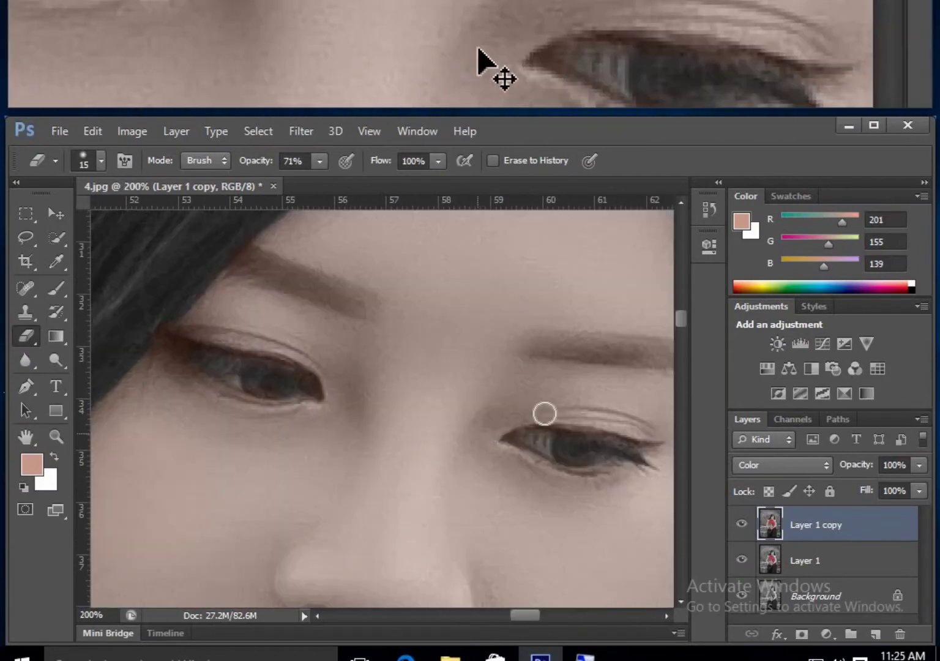
drag(543, 413, 419, 474)
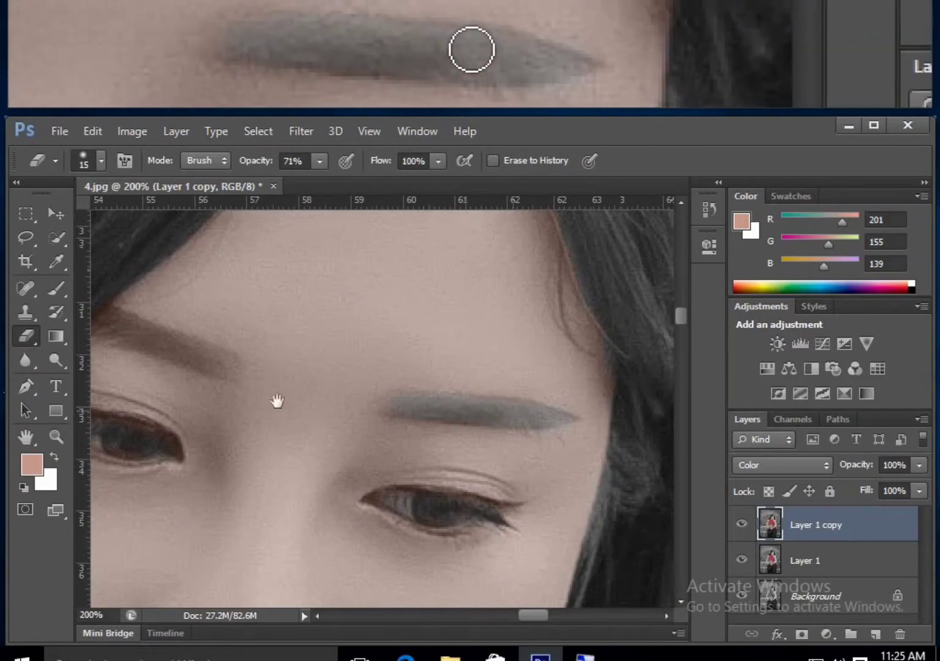
drag(278, 401, 431, 443)
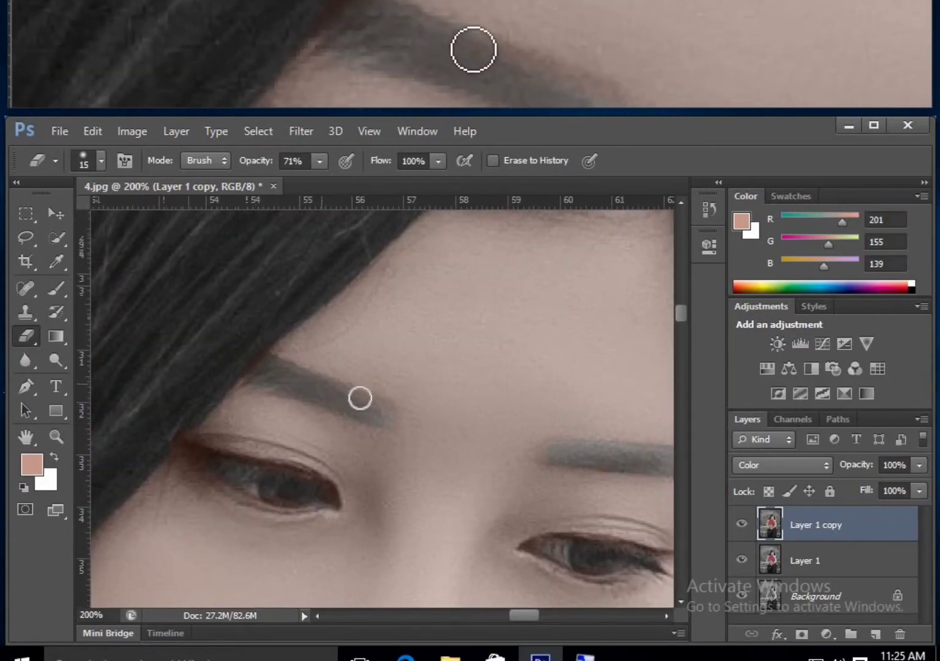
drag(368, 446, 376, 272)
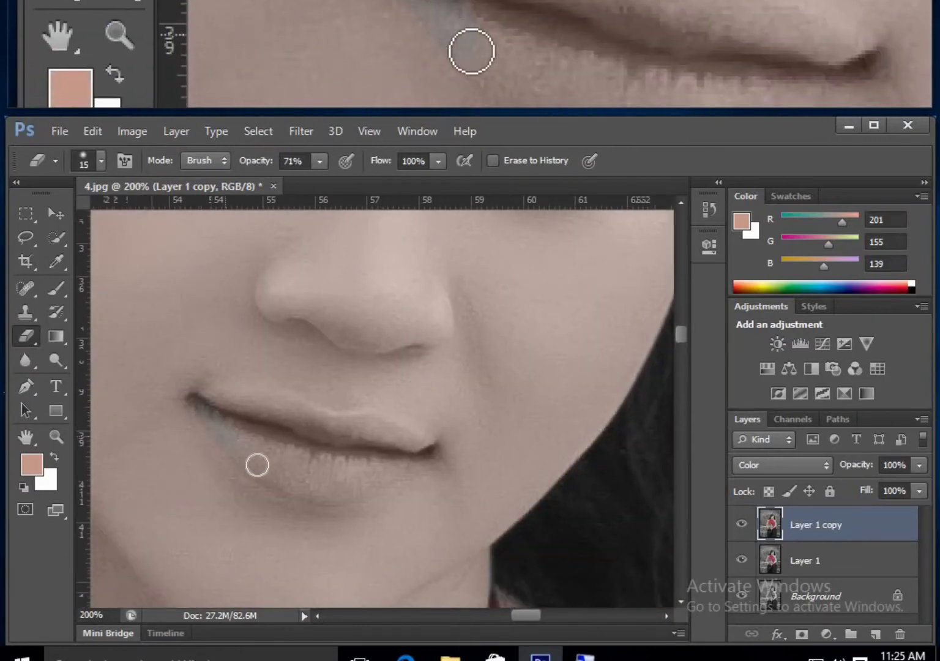
mouse_move(257, 465)
mouse_down()
mouse_move(301, 489)
mouse_move(353, 492)
mouse_move(389, 473)
mouse_move(399, 442)
mouse_move(370, 424)
mouse_move(407, 436)
mouse_move(231, 399)
mouse_move(290, 436)
mouse_move(262, 425)
mouse_move(304, 463)
mouse_move(348, 469)
mouse_move(289, 475)
mouse_move(379, 463)
mouse_up()
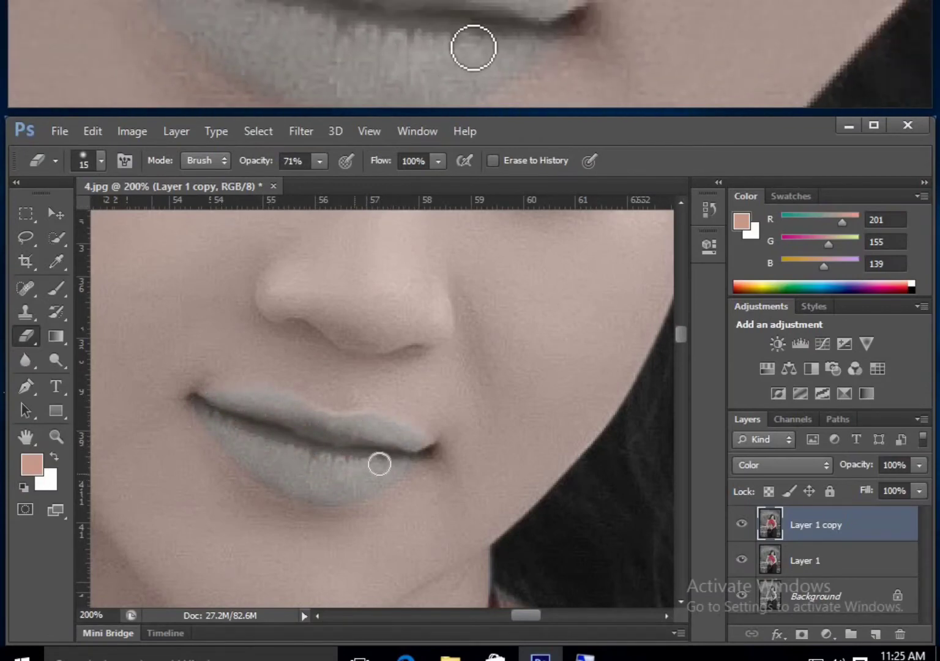
Add a new empty layer above Layer 1 copy
key(ctrl+minus)
key(ctrl+minus)
key(ctrl+minus)
key(ctrl+minus)
key(ctrl+minus)
key(ctrl+minus)
key(ctrl+minus)
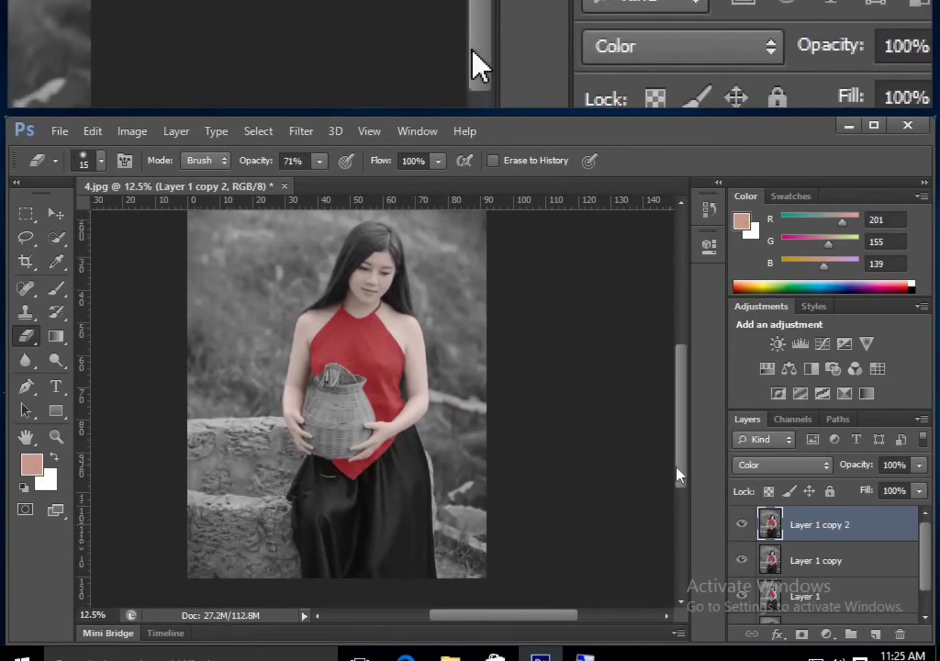
click(875, 634)
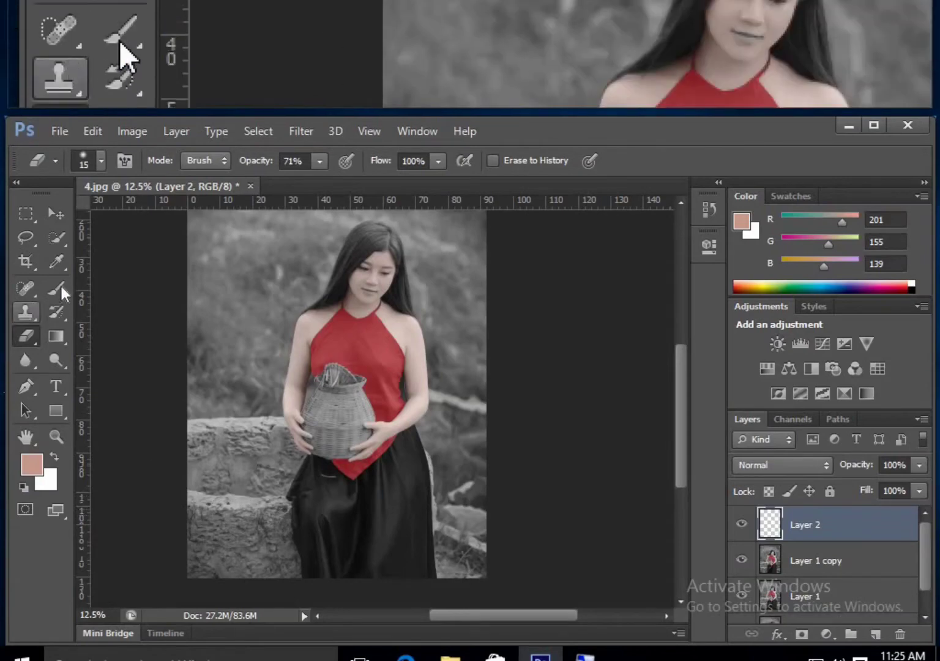
Set the foreground colour to dark brown #593e34
click(56, 261)
key(ctrl+plus)
key(ctrl+plus)
key(ctrl+plus)
drag(168, 449, 451, 299)
click(34, 459)
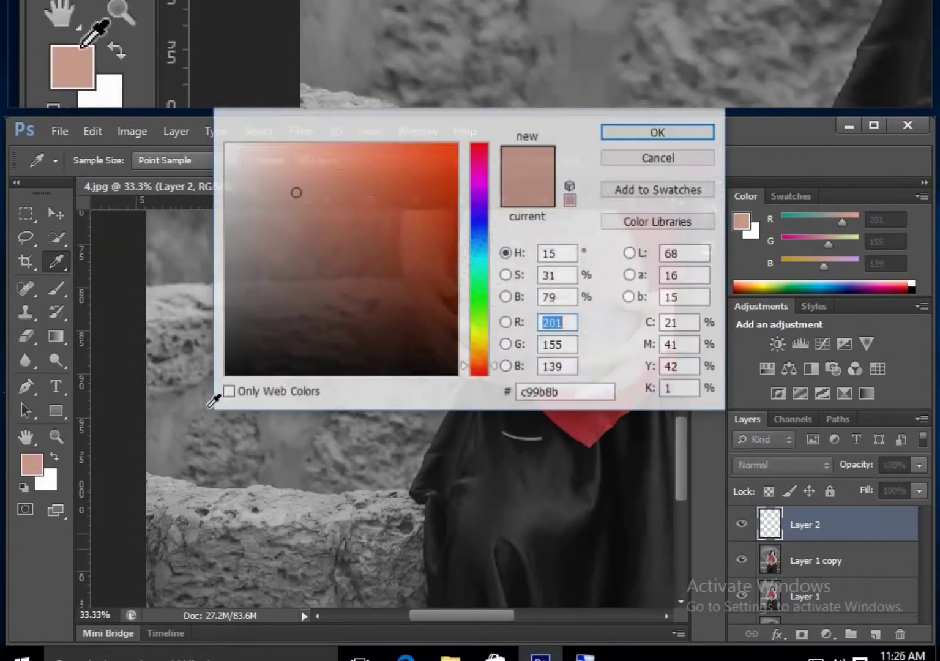
click(321, 295)
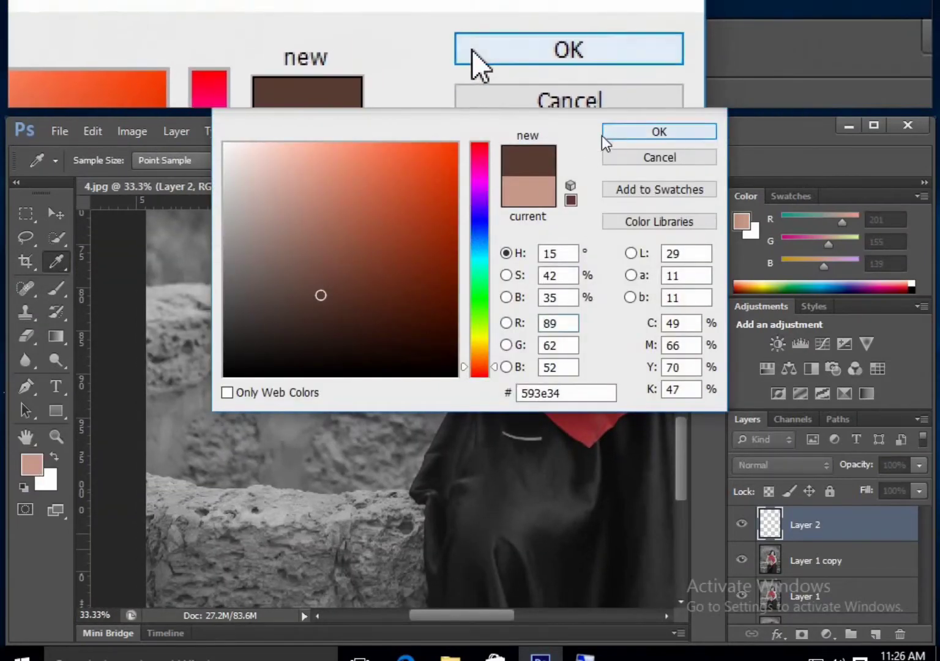
click(619, 132)
Delete the empty Layer 2 and duplicate Layer 1 copy
key(Delete)
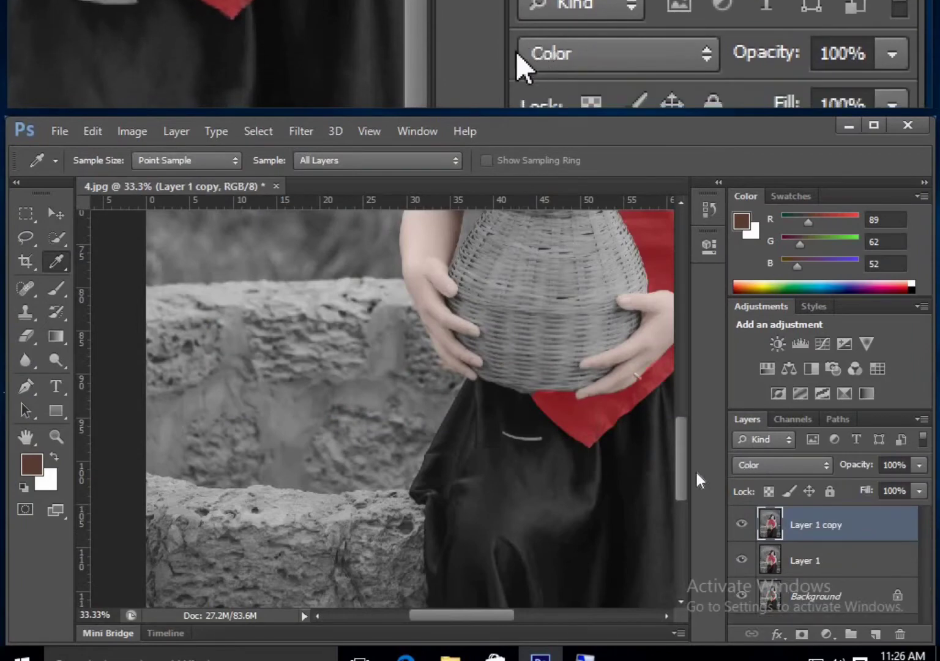
key(ctrl+j)
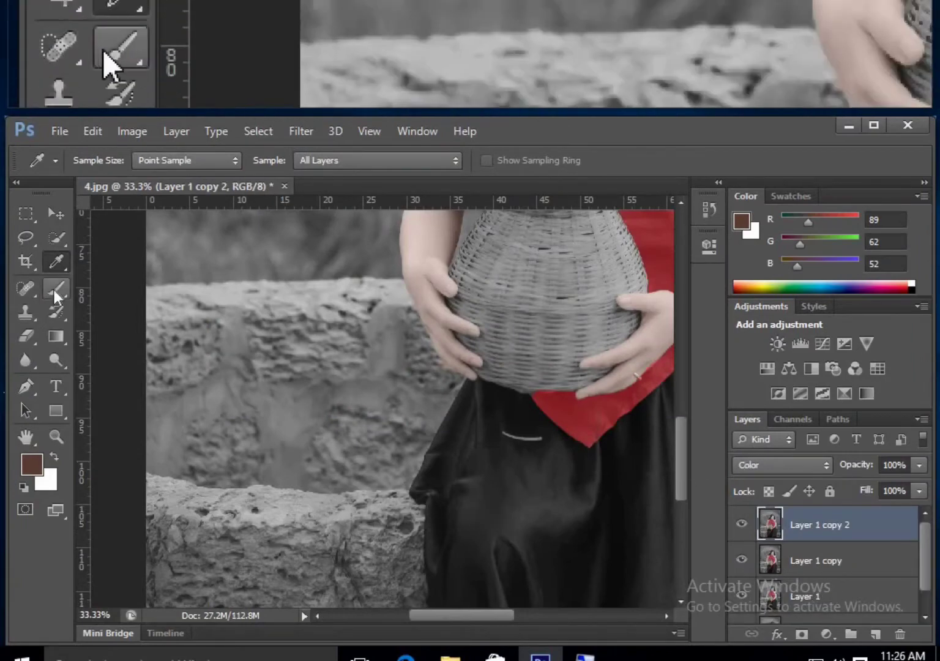
Set the Brush opacity to 69% and paint the stone wall on the image's left side brown
click(55, 287)
mouse_move(172, 312)
mouse_down()
mouse_move(181, 409)
mouse_move(173, 313)
mouse_up()
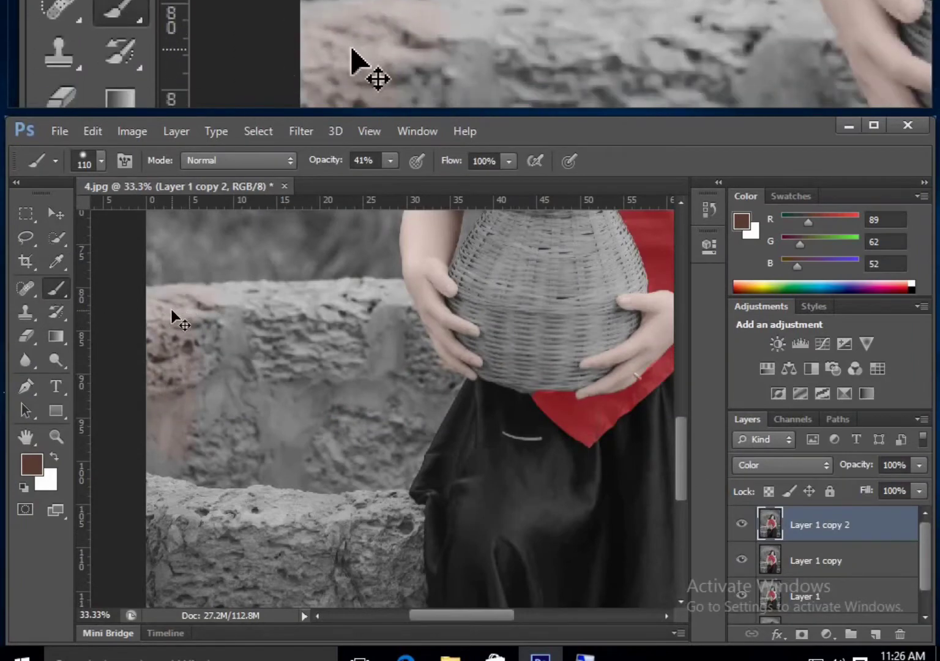
key(ctrl+minus)
click(390, 160)
drag(392, 181, 416, 181)
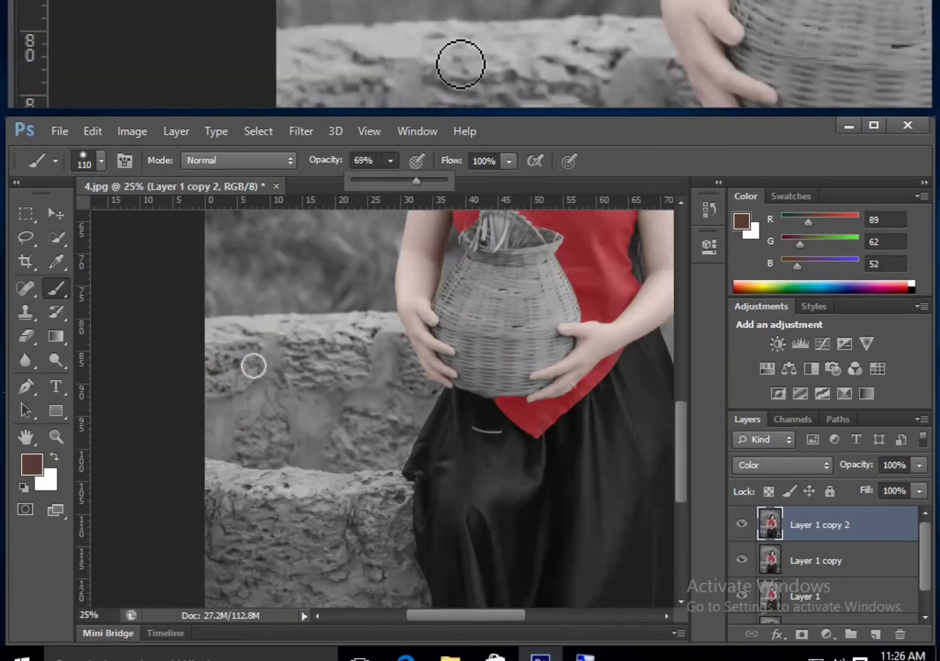
mouse_move(228, 351)
mouse_down()
mouse_move(221, 259)
mouse_move(212, 412)
mouse_move(207, 327)
mouse_move(191, 365)
mouse_move(194, 608)
mouse_move(231, 361)
mouse_move(254, 405)
mouse_move(263, 622)
mouse_move(281, 442)
mouse_move(347, 459)
mouse_move(339, 562)
mouse_move(364, 509)
mouse_move(383, 499)
mouse_move(406, 560)
mouse_move(379, 429)
mouse_move(407, 348)
mouse_move(401, 369)
mouse_move(376, 278)
mouse_move(415, 341)
mouse_move(392, 307)
mouse_move(398, 335)
mouse_move(363, 402)
mouse_move(347, 349)
mouse_move(310, 357)
mouse_move(220, 327)
mouse_move(300, 351)
mouse_move(218, 287)
mouse_move(229, 278)
mouse_move(220, 274)
mouse_move(268, 278)
mouse_move(247, 287)
mouse_move(328, 276)
mouse_up()
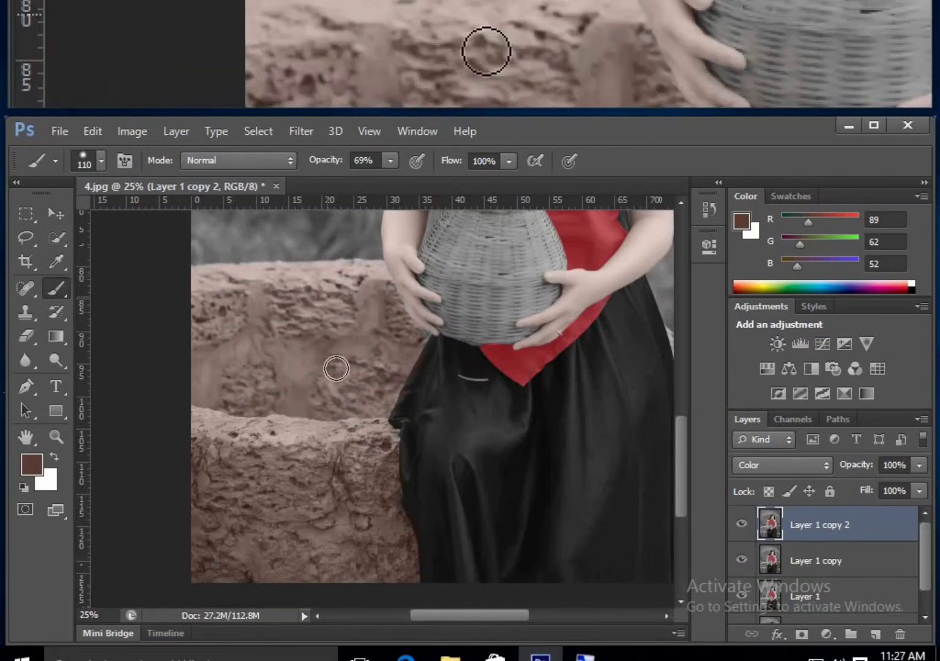
Reduce the Brush size to 29 px and paint the narrow strip of stone wall along the skirt's right edge brown
drag(632, 397, 417, 415)
right_click(466, 372)
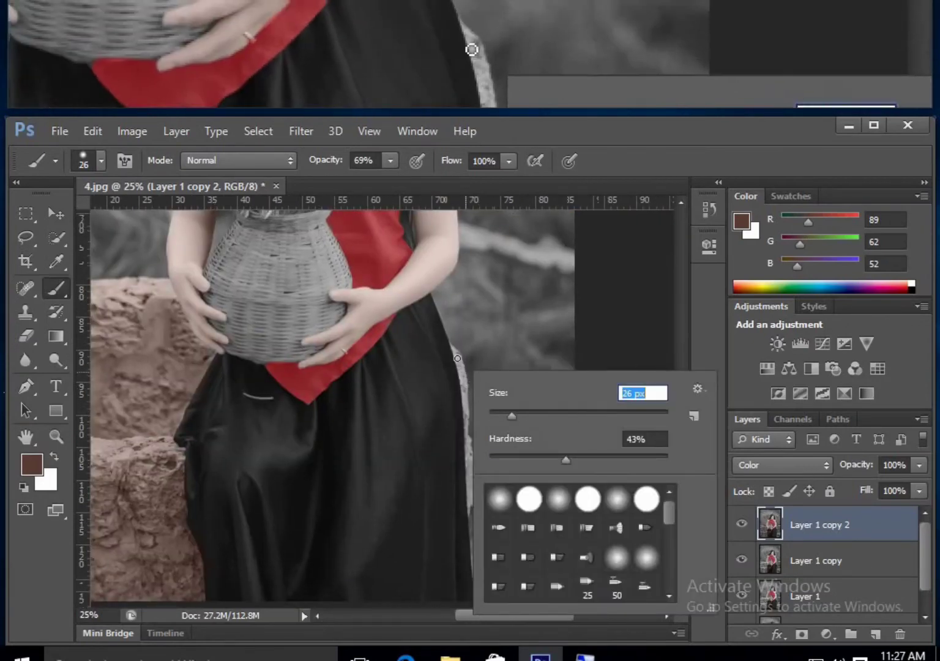
drag(511, 416, 527, 416)
key(ctrl+plus)
key(ctrl+plus)
key(ctrl+plus)
drag(468, 388, 189, 380)
mouse_move(334, 399)
mouse_down()
mouse_move(266, 398)
mouse_move(264, 424)
mouse_up()
right_click(273, 377)
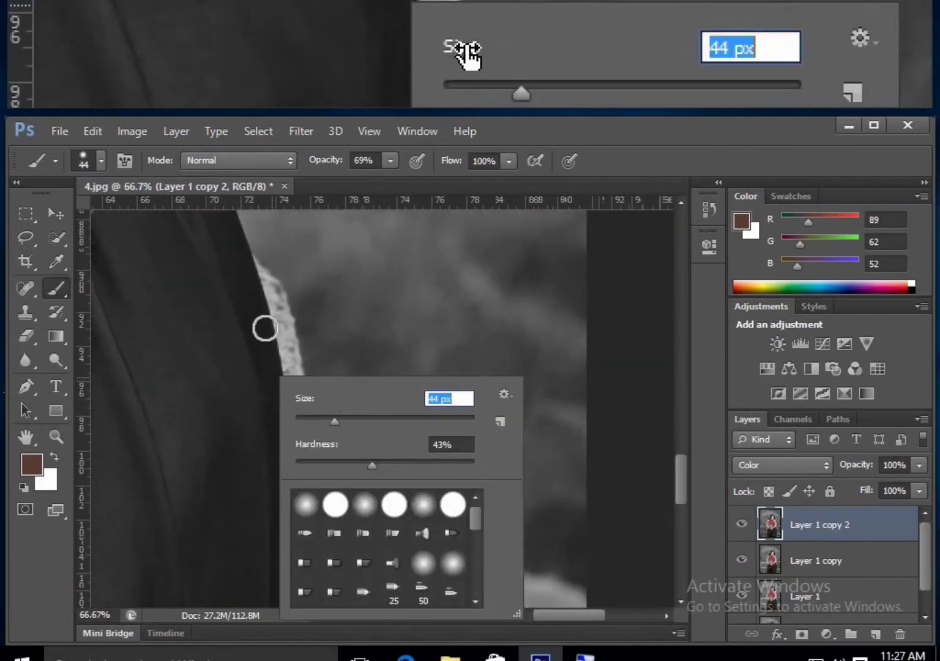
key(Return)
drag(259, 267, 299, 420)
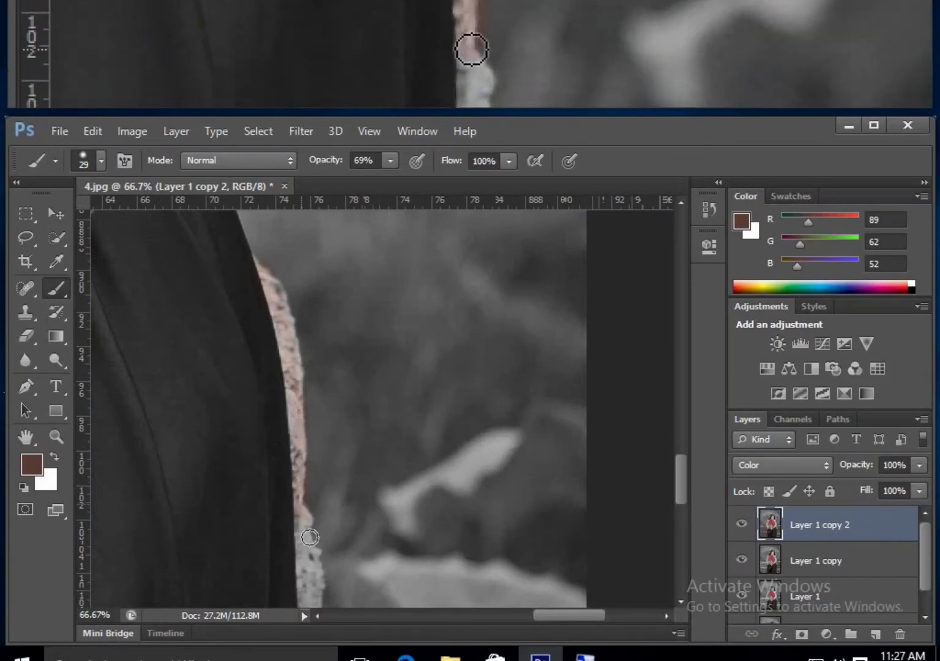
drag(302, 499, 275, 297)
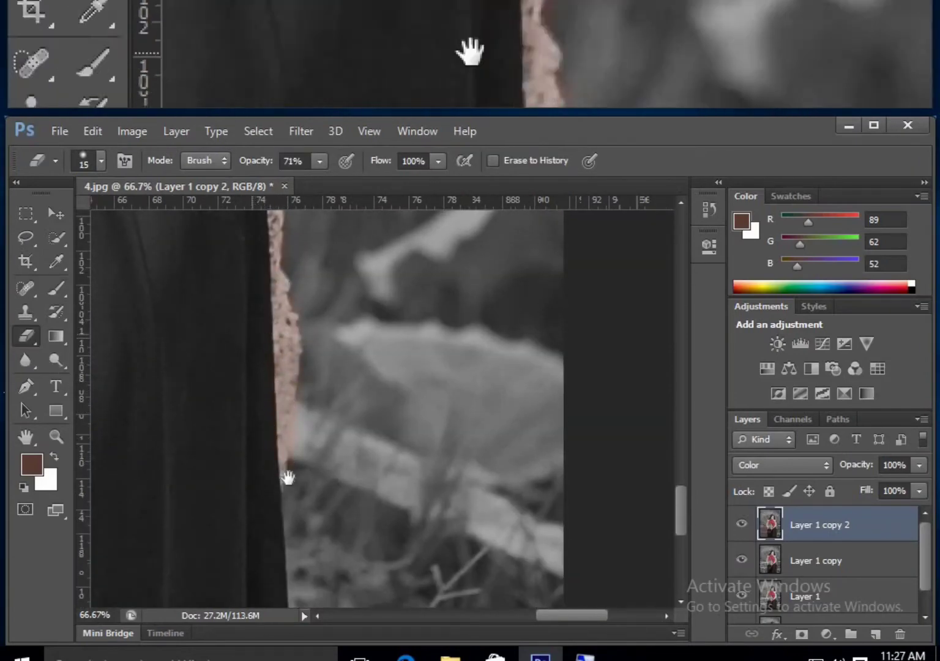
Touch up the brown wall paint along the skirt's left edge, below the hand, with the 29 px Brush
drag(288, 477, 428, 599)
drag(232, 233, 450, 591)
drag(82, 288, 348, 287)
drag(241, 294, 558, 141)
right_click(376, 295)
mouse_move(279, 413)
mouse_down()
mouse_move(426, 311)
mouse_move(417, 342)
mouse_up()
key(Return)
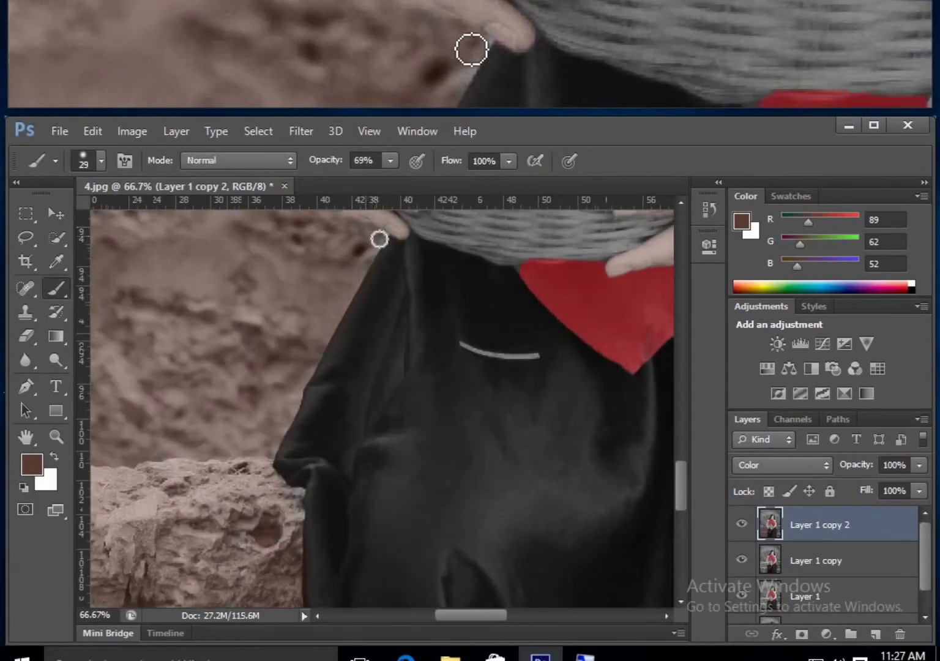
Set the foreground colour to bright red with RGB values 247, 7, 24 for the lips
key(ctrl+minus)
key(ctrl+minus)
key(ctrl+minus)
key(ctrl+minus)
key(ctrl+minus)
key(ctrl+minus)
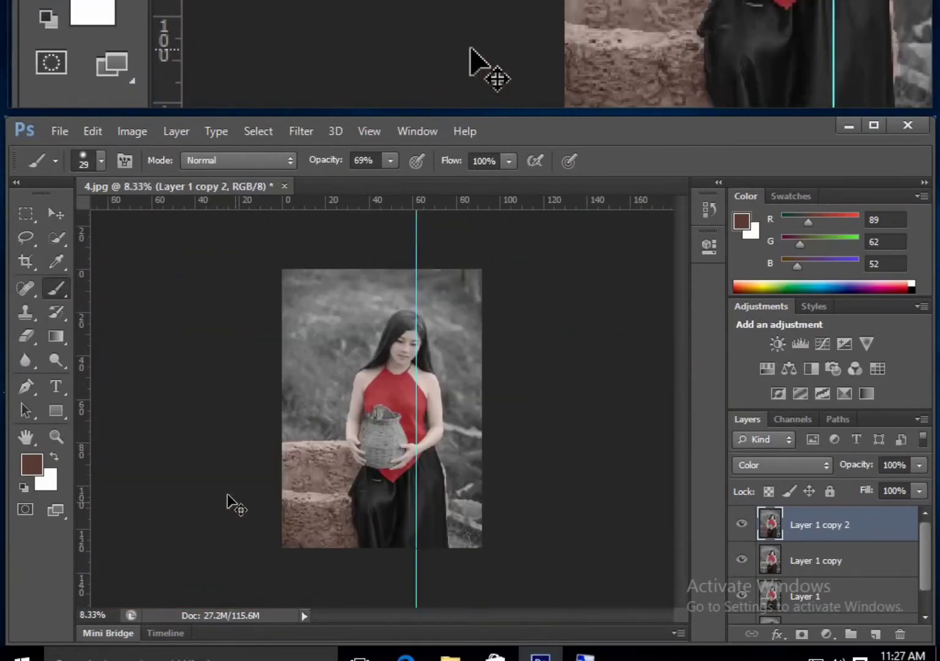
key(ctrl+plus)
key(ctrl+plus)
key(ctrl+plus)
key(ctrl+plus)
key(ctrl+plus)
key(ctrl+plus)
drag(386, 419, 291, 520)
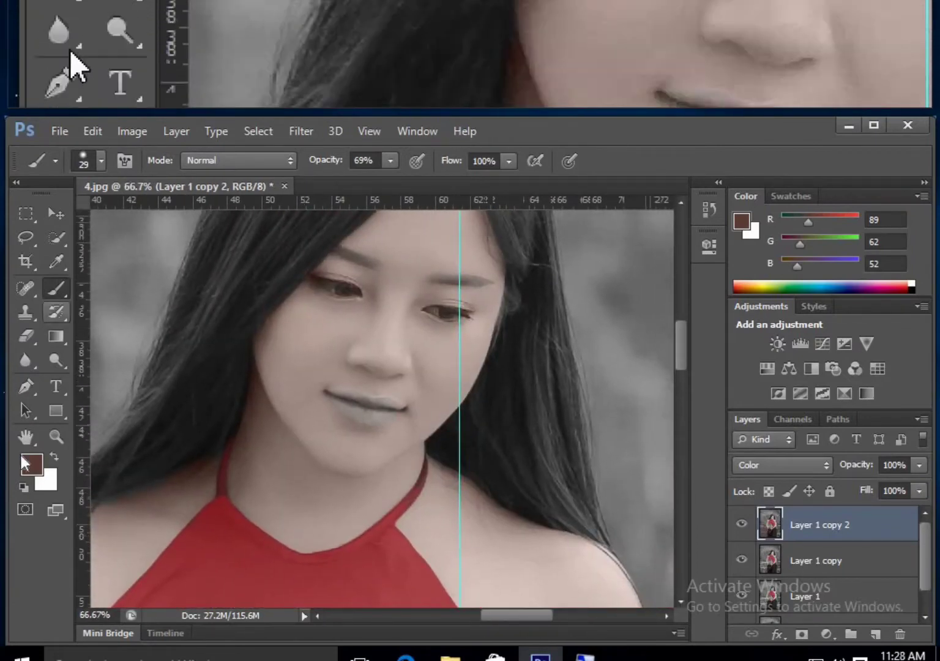
click(30, 463)
drag(489, 172, 480, 144)
click(451, 150)
click(659, 131)
Reduce the Brush size to 13 px and paint the upper and lower lips red
key(ctrl+plus)
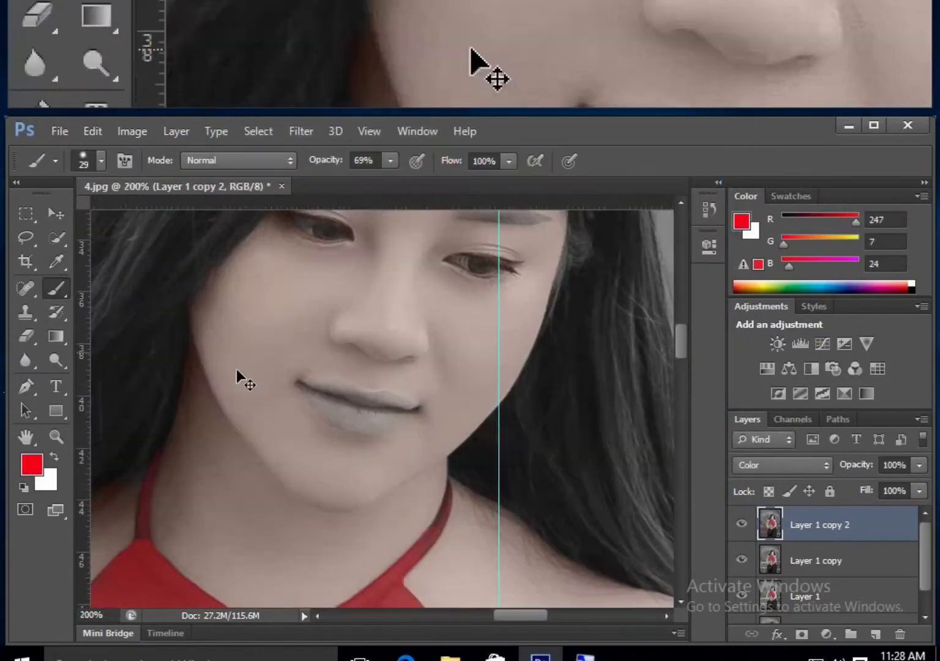
key(ctrl+plus)
right_click(299, 378)
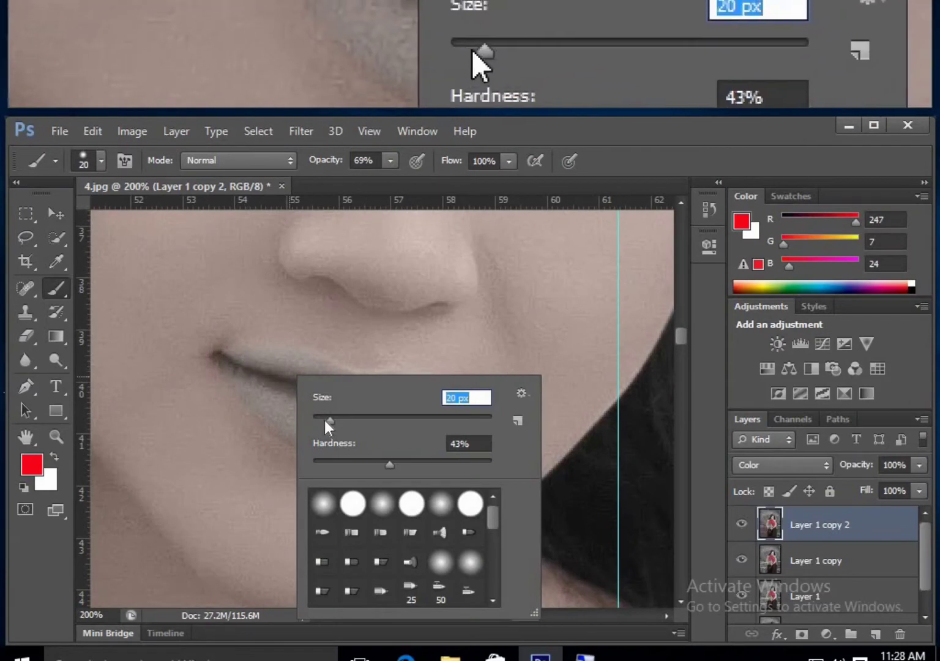
drag(324, 419, 320, 419)
key(Return)
drag(263, 371, 272, 360)
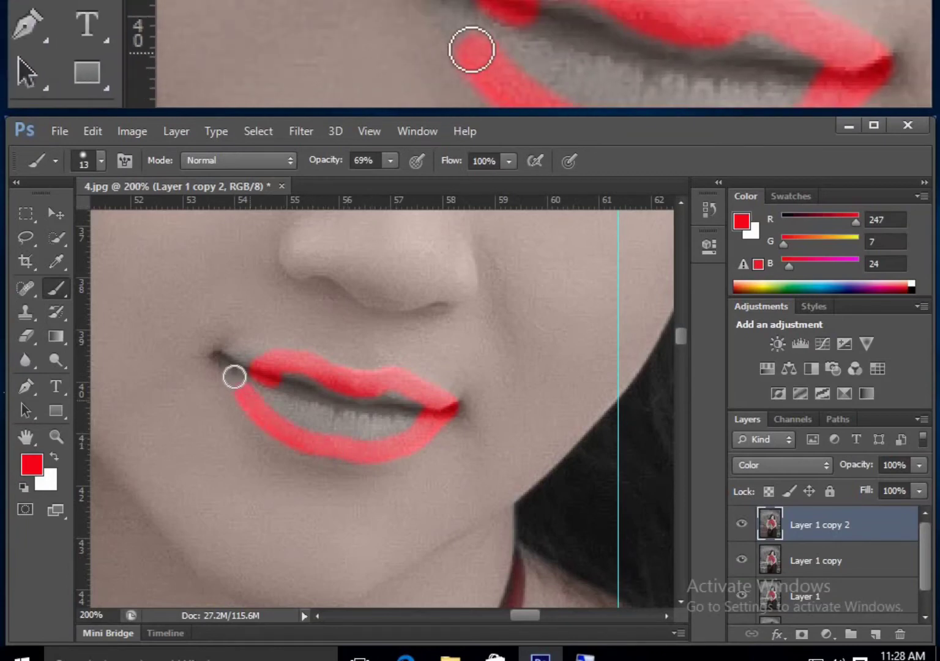
mouse_move(383, 392)
mouse_down()
mouse_move(342, 430)
mouse_move(381, 432)
mouse_move(368, 396)
mouse_up()
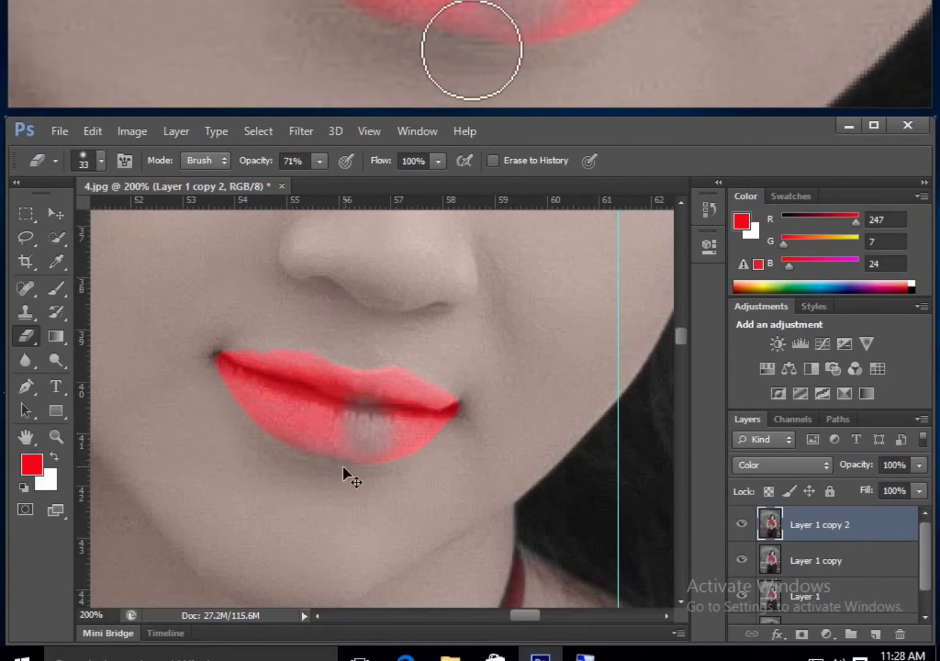
Undo the Eraser stroke across the lower lip and clean up the lip edges with the 33 px Eraser
key(ctrl+z)
right_click(347, 470)
click(480, 489)
click(332, 490)
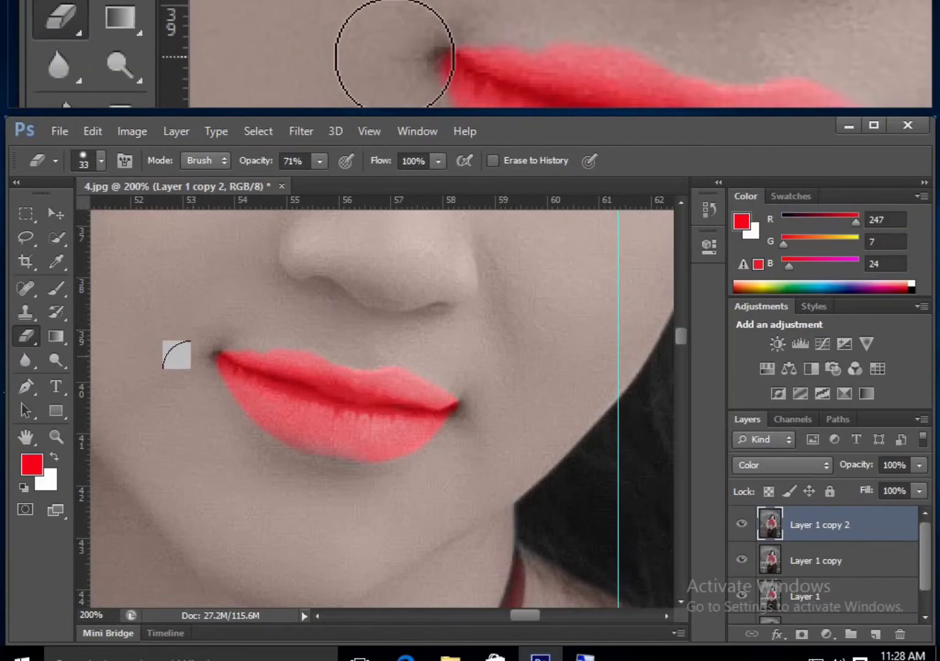
Set the foreground colour to yellow-green with RGB values 207, 234, 22
scroll(205, 494, down, 8)
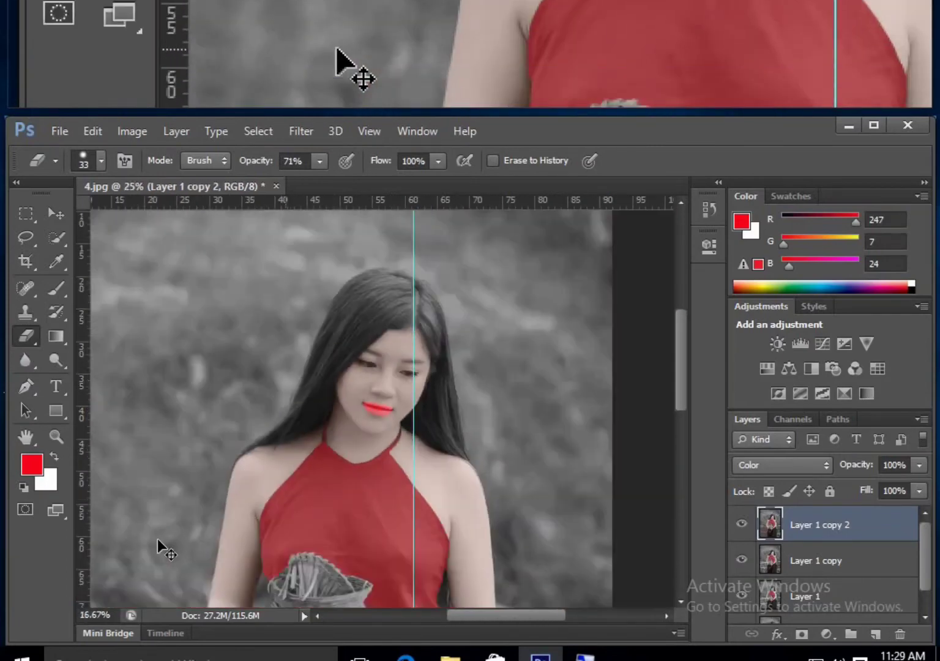
scroll(346, 454, up, 2)
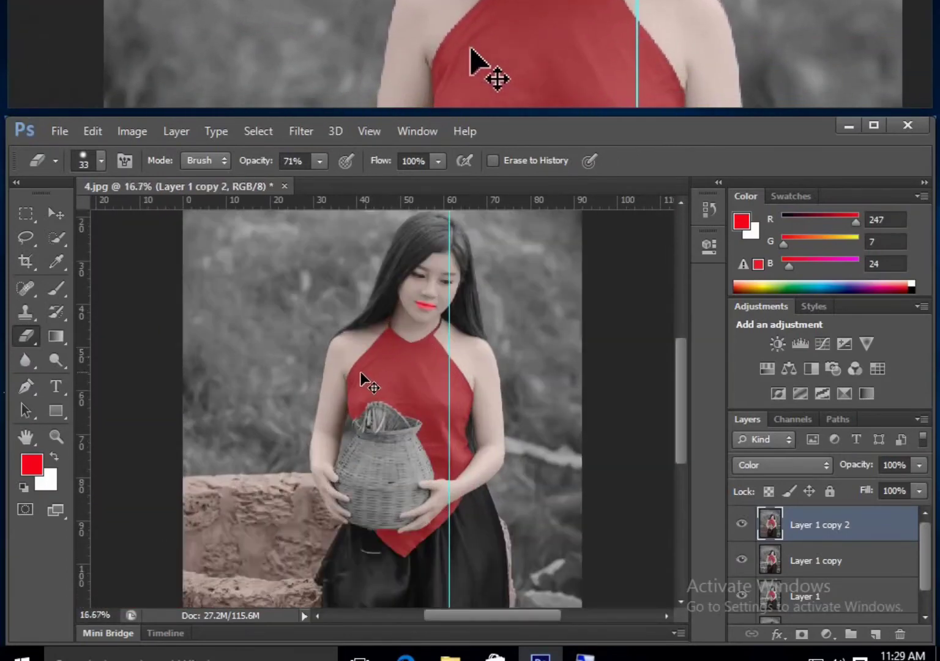
drag(329, 364, 340, 465)
click(33, 462)
click(480, 333)
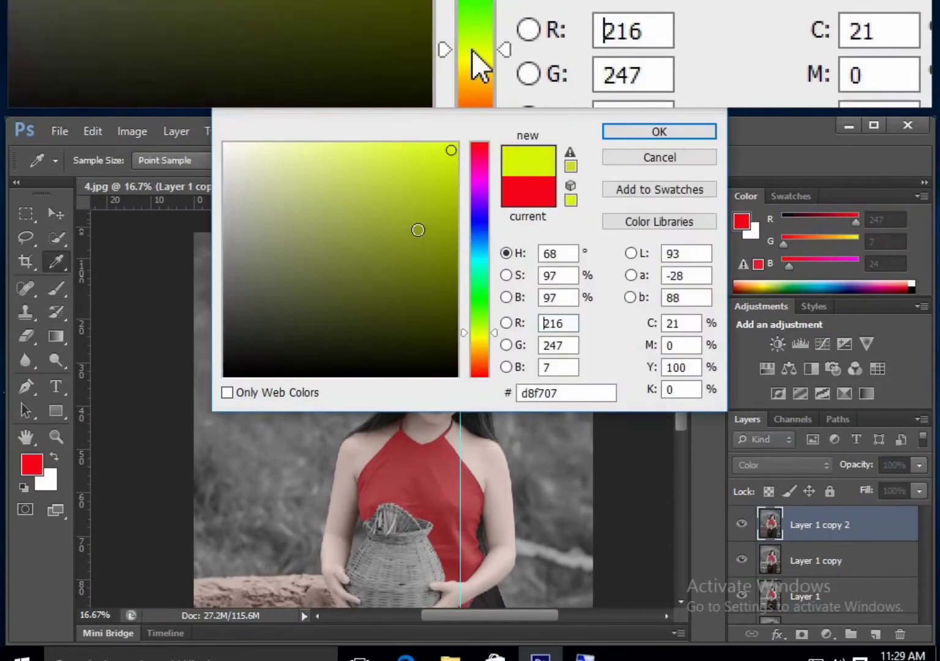
click(436, 161)
click(657, 134)
Add a new empty layer above Layer 1 copy 2 and set the Brush size to 187 px
click(877, 633)
right_click(325, 314)
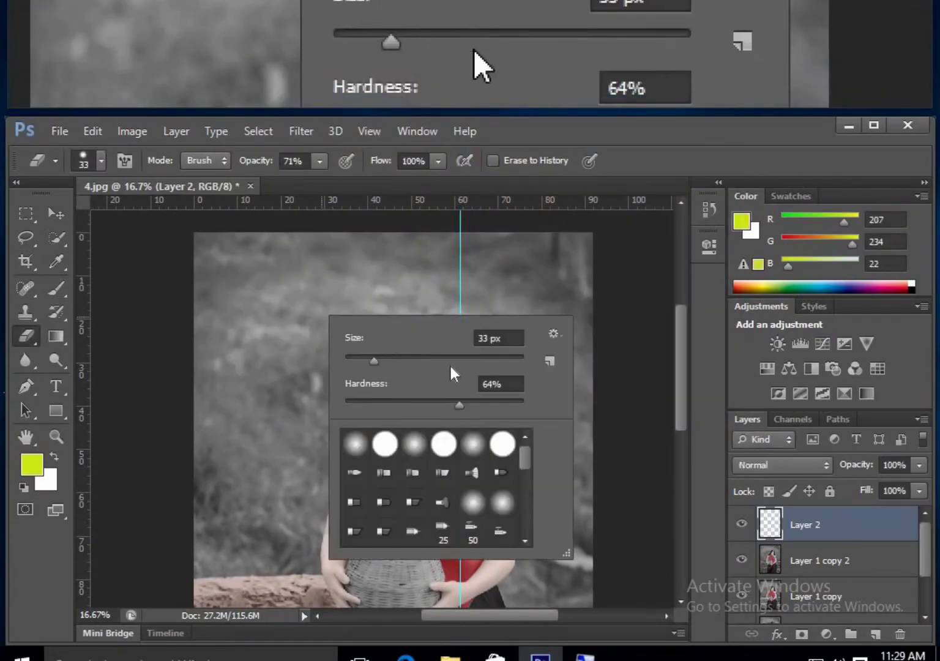
click(423, 357)
click(306, 336)
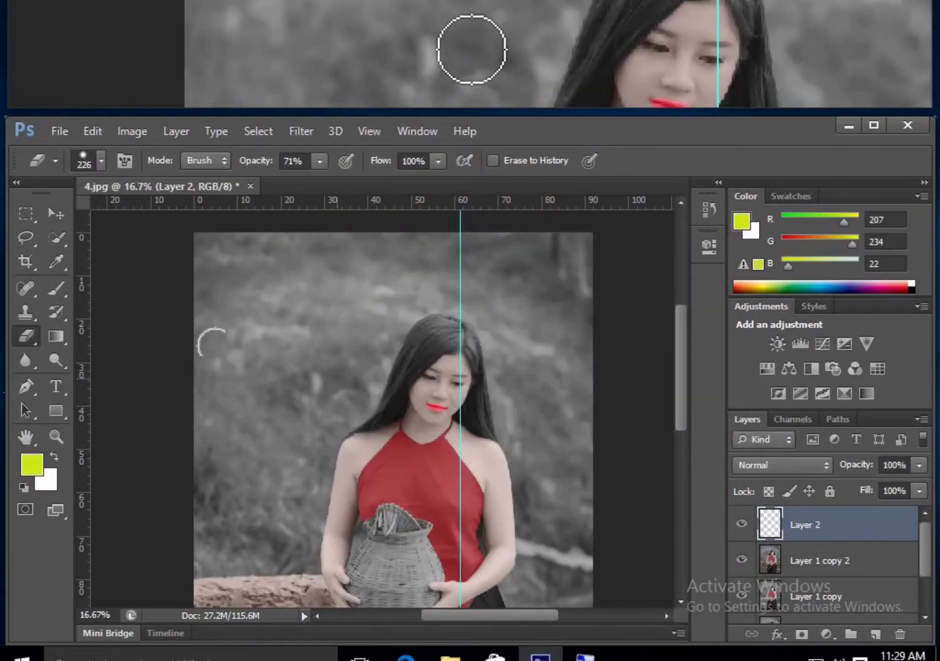
click(55, 288)
right_click(405, 364)
click(461, 360)
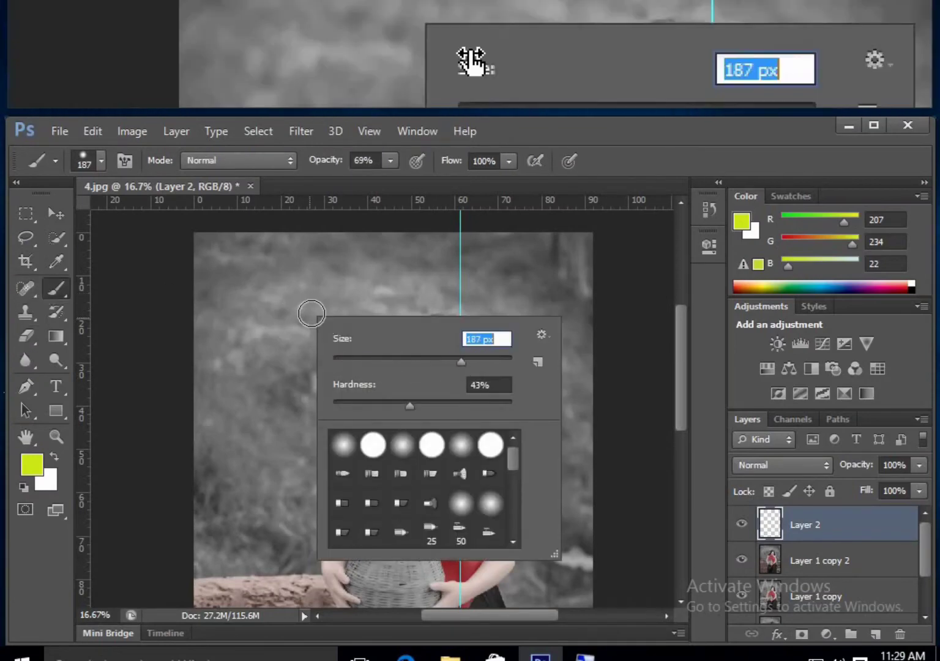
mouse_move(310, 311)
mouse_down()
mouse_move(313, 376)
mouse_move(332, 339)
mouse_move(332, 305)
mouse_move(329, 367)
mouse_move(367, 307)
mouse_move(358, 364)
mouse_up()
key(ctrl+alt+z)
key(ctrl+alt+z)
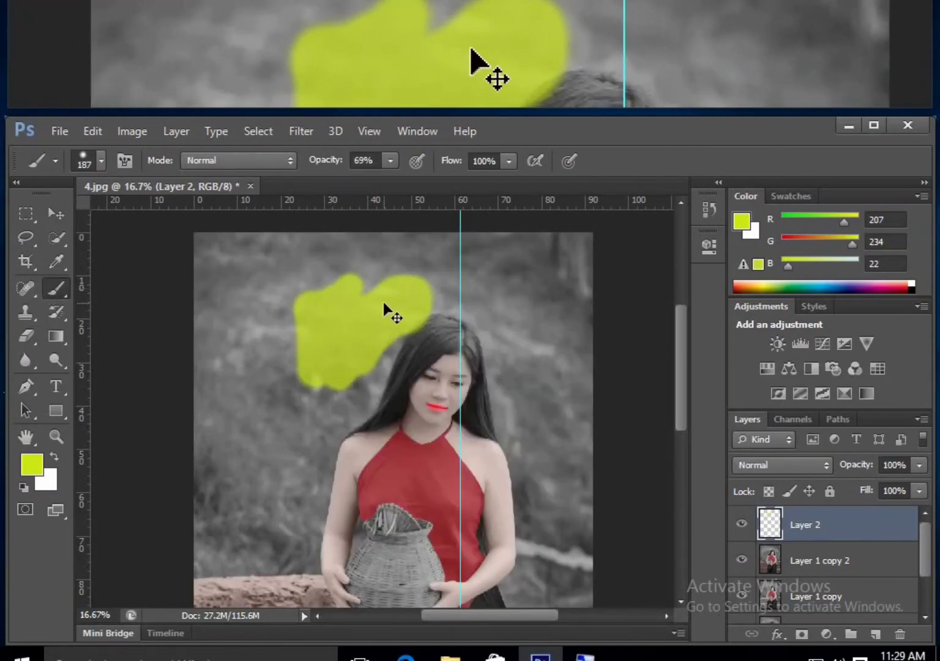
Paint a yellow-green patch on the background beside the woman's head and fade the stroke to 44%
mouse_move(367, 294)
mouse_down()
mouse_move(293, 373)
mouse_move(365, 289)
mouse_up()
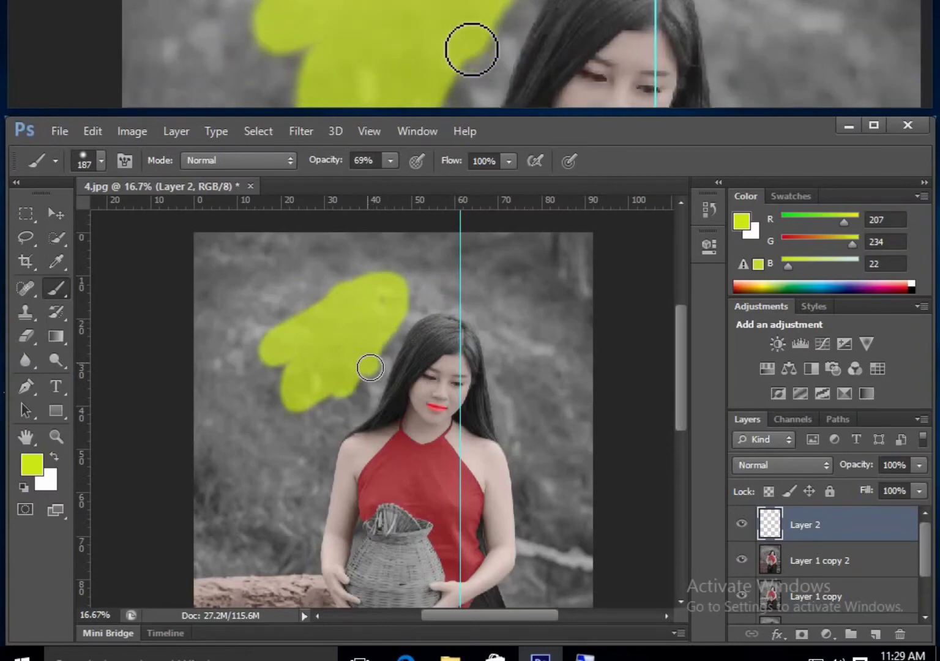
key(ctrl+shift+f)
drag(456, 224, 401, 231)
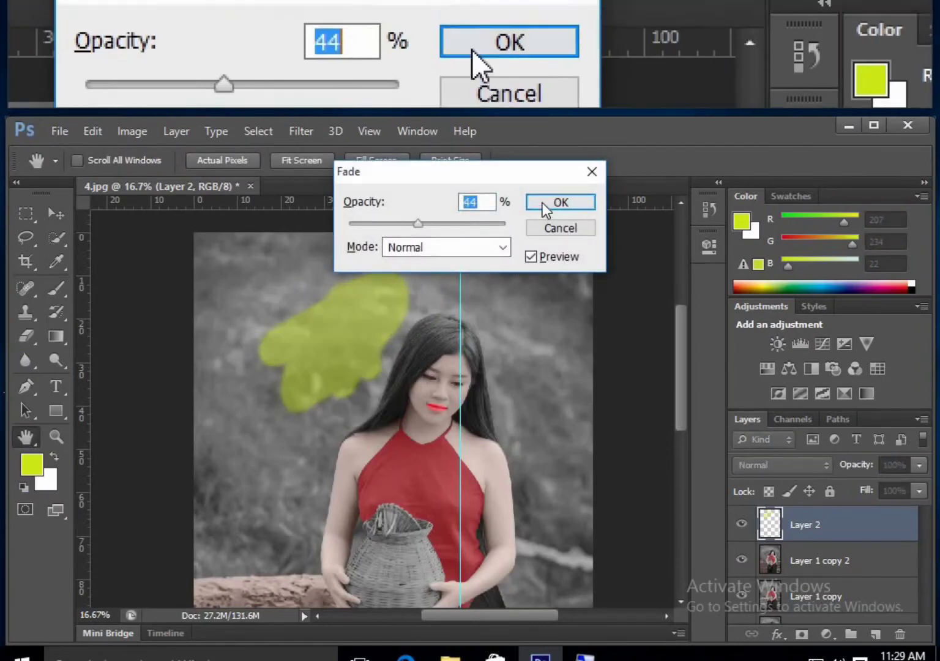
click(561, 201)
Try the Linear Light, Vivid Light and Lighter Color blend modes on Layer 2, and lower the Brush opacity to 24%
click(782, 465)
click(760, 271)
click(781, 465)
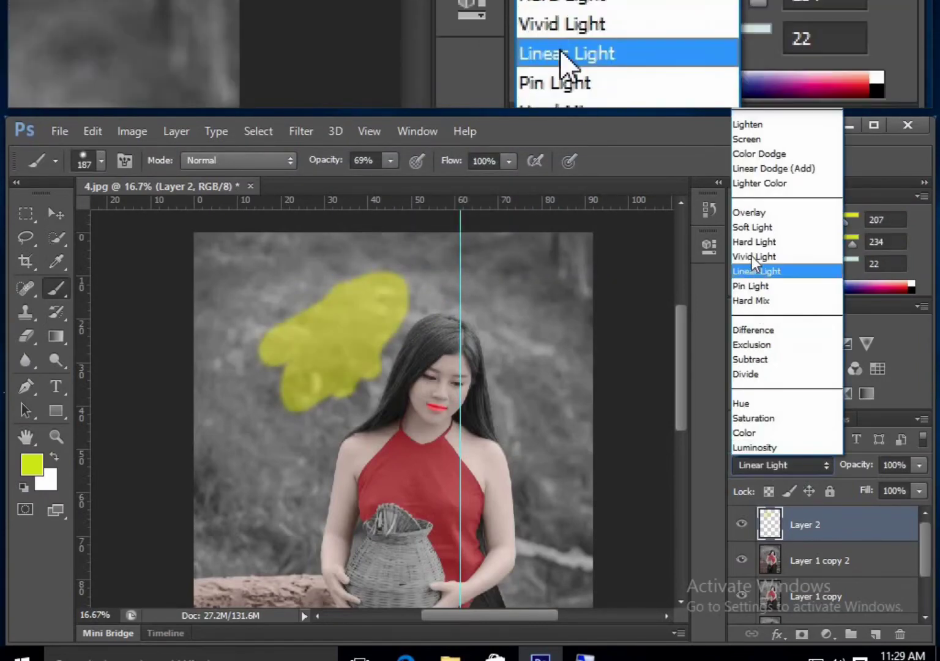
click(757, 255)
click(782, 464)
click(757, 187)
click(390, 160)
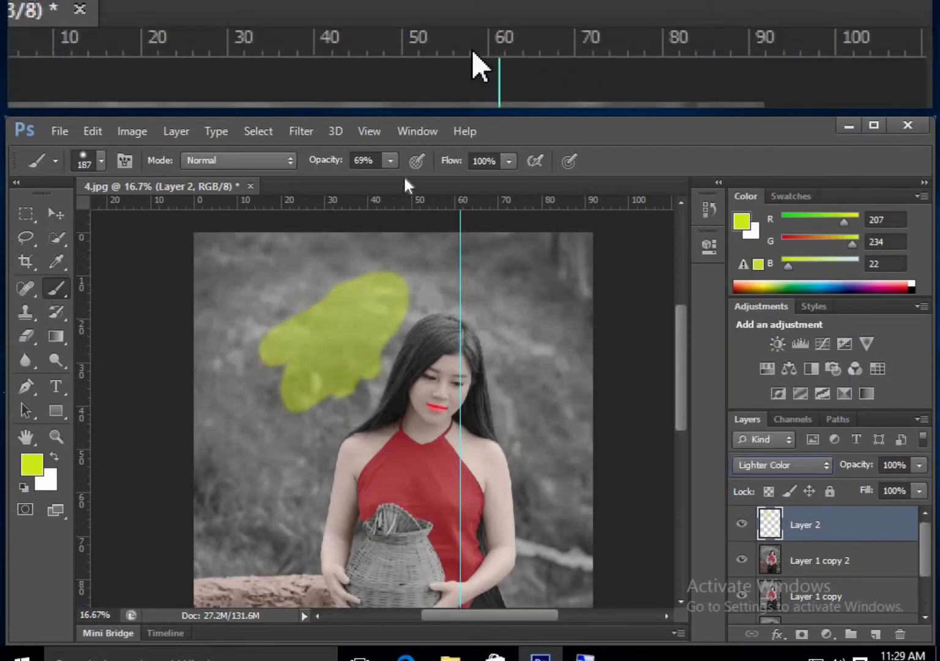
drag(394, 182, 353, 185)
Set Layer 2 to Overlay blending at 26% opacity, and lower the Brush opacity to 10%
click(783, 465)
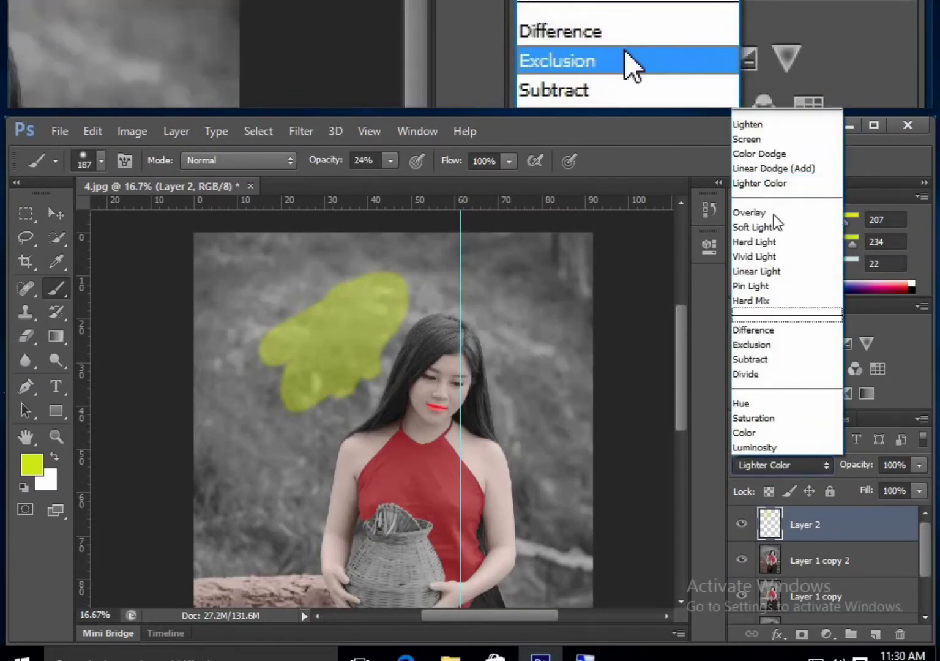
click(774, 213)
click(389, 161)
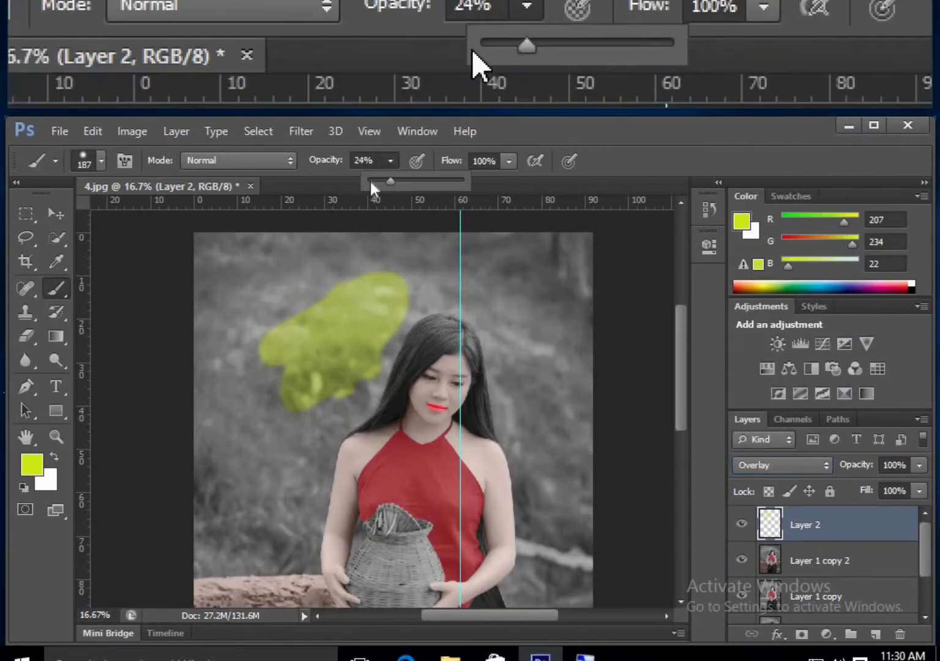
drag(390, 182, 378, 184)
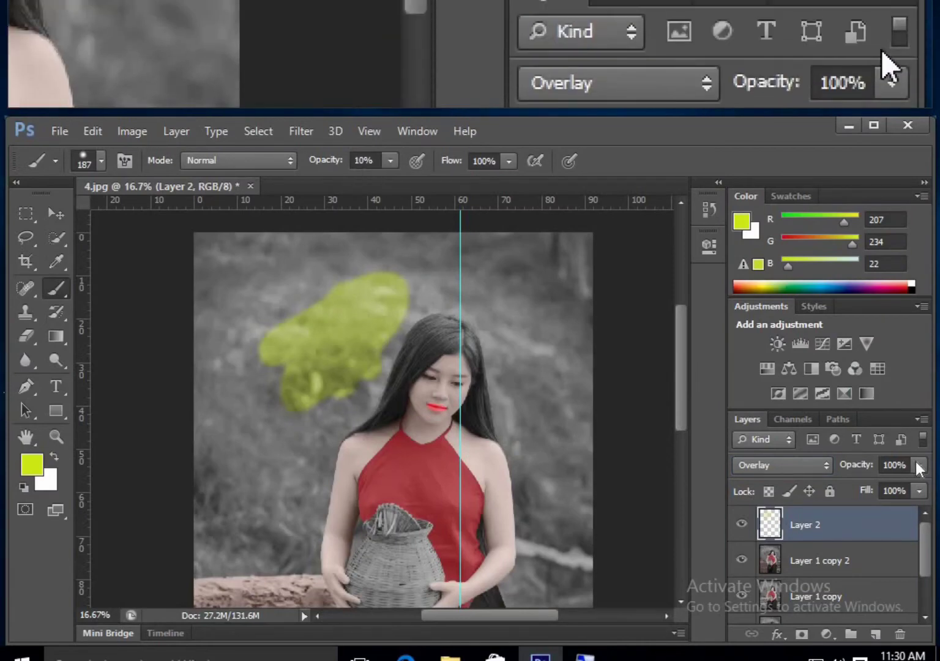
click(919, 464)
drag(918, 484, 849, 489)
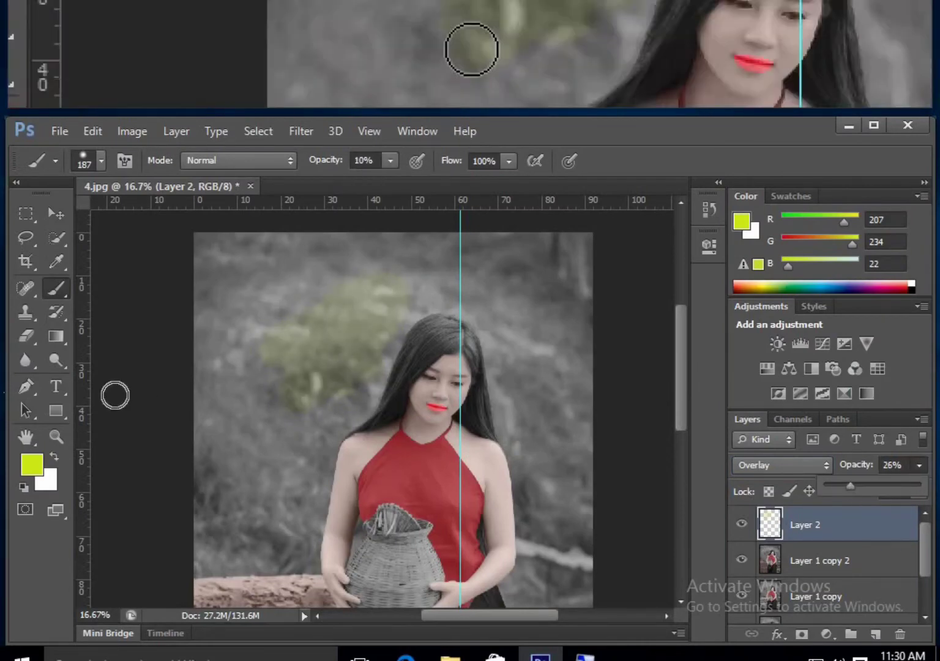
Set the foreground colour to dark green #277625
click(31, 463)
drag(479, 334, 479, 299)
click(384, 267)
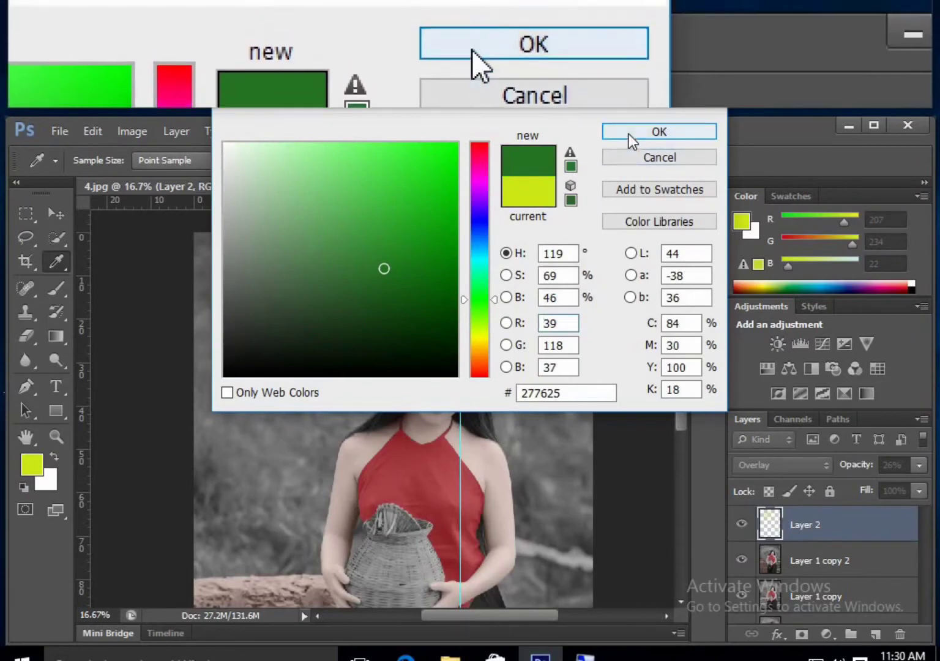
click(629, 134)
Add a new empty layer above Layer 2 and raise the Brush opacity to 82%
drag(295, 344, 299, 319)
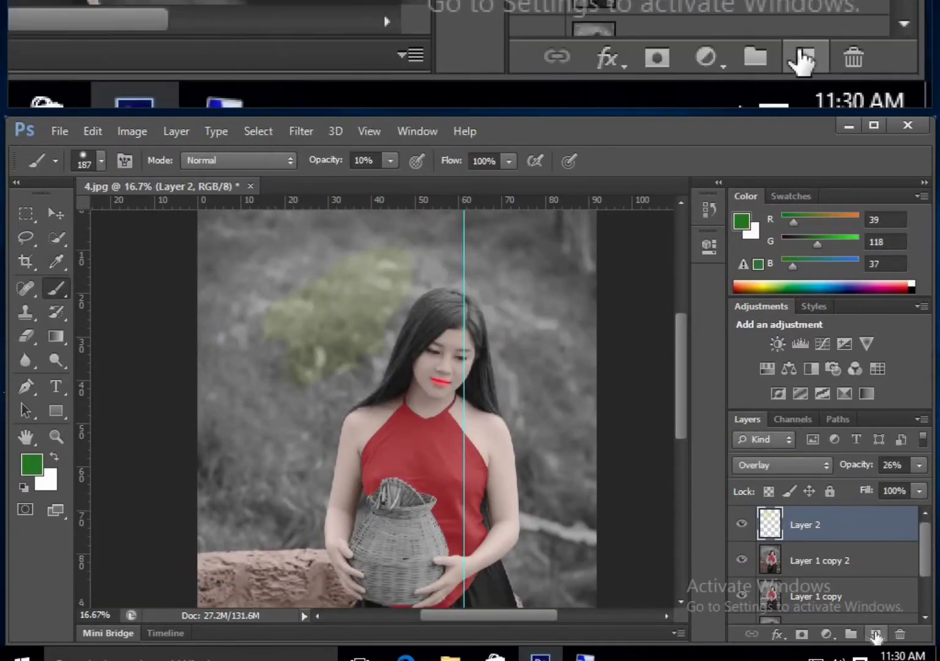
click(874, 634)
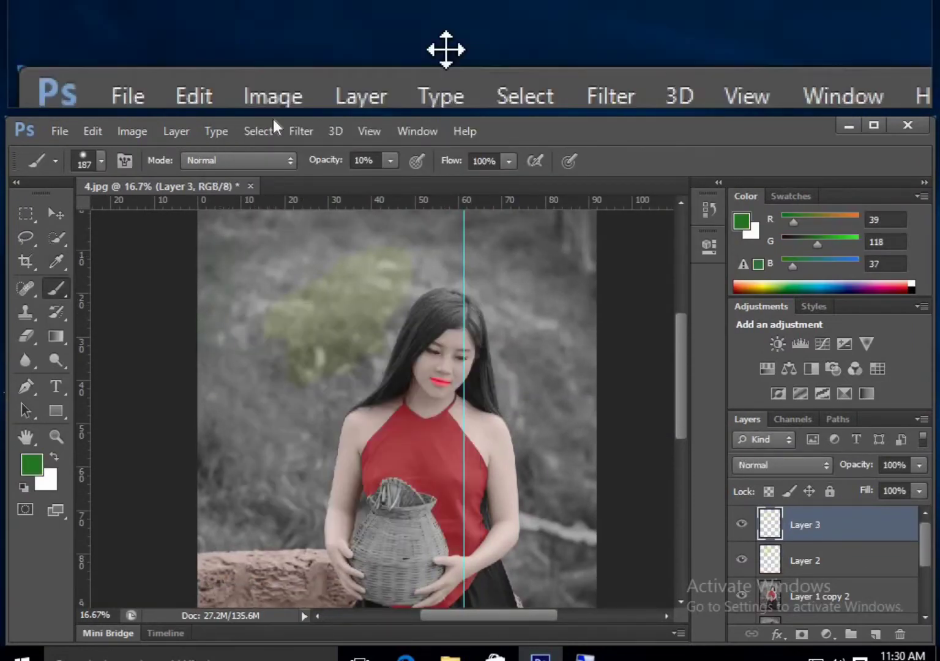
click(389, 160)
drag(391, 180, 459, 180)
Paint the whole background around the woman and the stone wall dark green on Layer 3
mouse_move(207, 244)
mouse_down()
mouse_move(217, 412)
mouse_move(207, 532)
mouse_move(223, 527)
mouse_move(203, 538)
mouse_move(313, 536)
mouse_move(356, 373)
mouse_move(287, 511)
mouse_move(259, 403)
mouse_move(220, 489)
mouse_move(268, 515)
mouse_move(297, 404)
mouse_move(287, 303)
mouse_move(306, 408)
mouse_move(346, 315)
mouse_move(365, 379)
mouse_move(405, 303)
mouse_move(460, 276)
mouse_move(493, 313)
mouse_move(505, 369)
mouse_up()
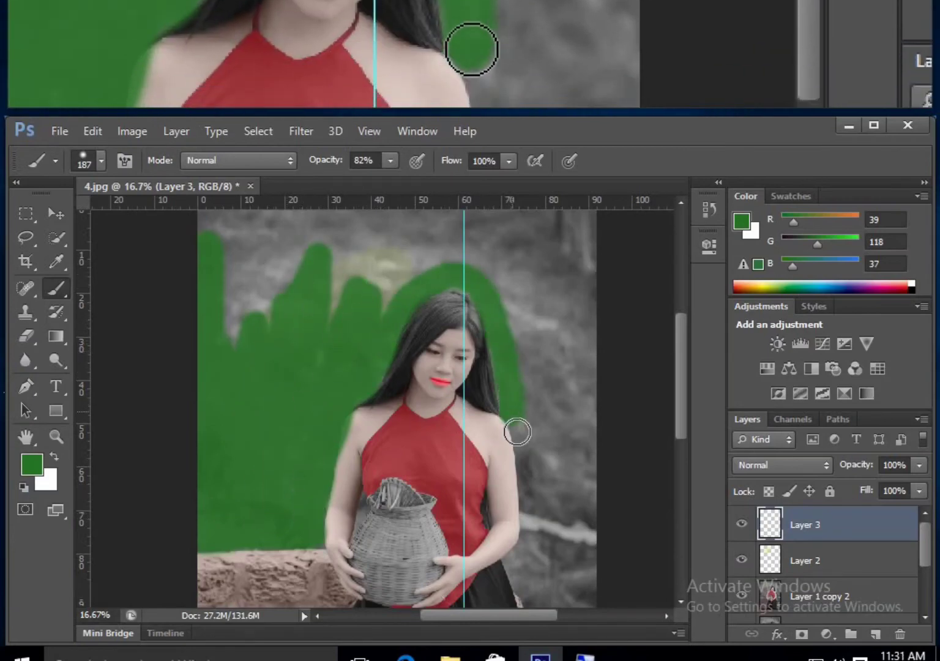
mouse_move(524, 581)
mouse_down()
mouse_move(567, 467)
mouse_move(585, 245)
mouse_up()
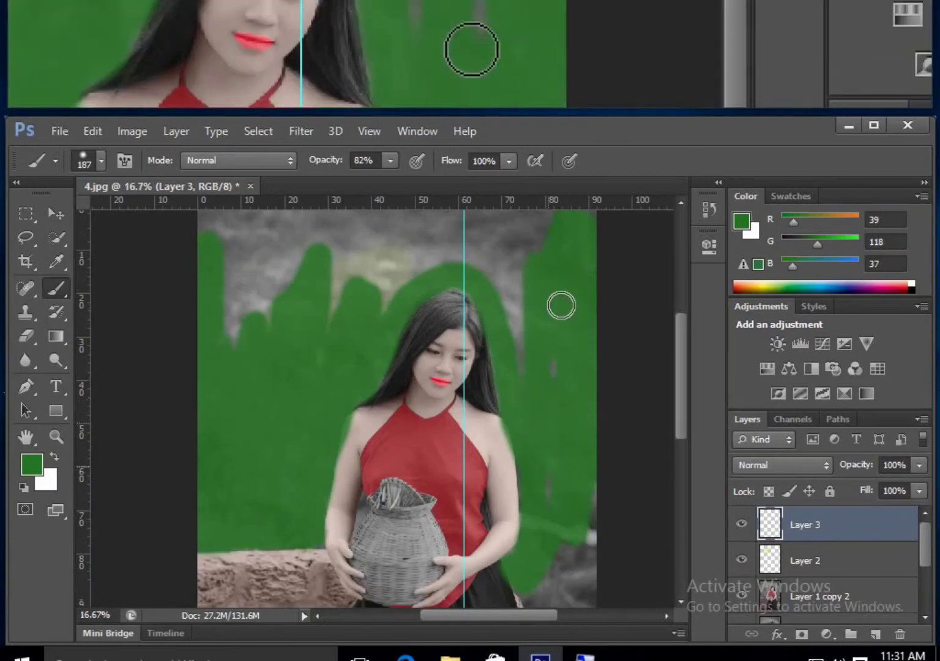
mouse_move(521, 314)
mouse_down()
mouse_move(403, 250)
mouse_move(335, 328)
mouse_move(281, 190)
mouse_up()
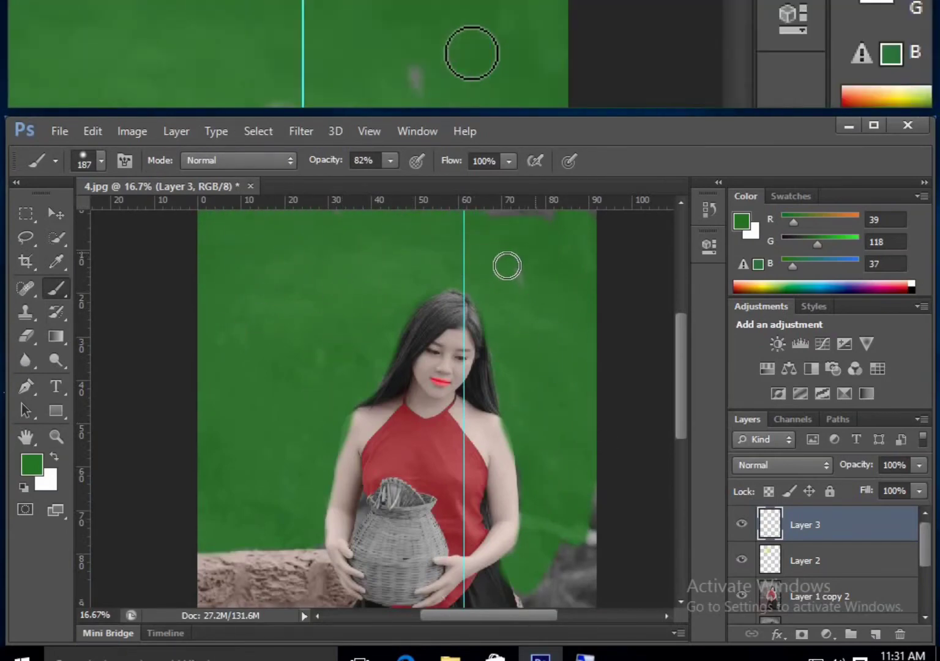
drag(494, 356, 489, 176)
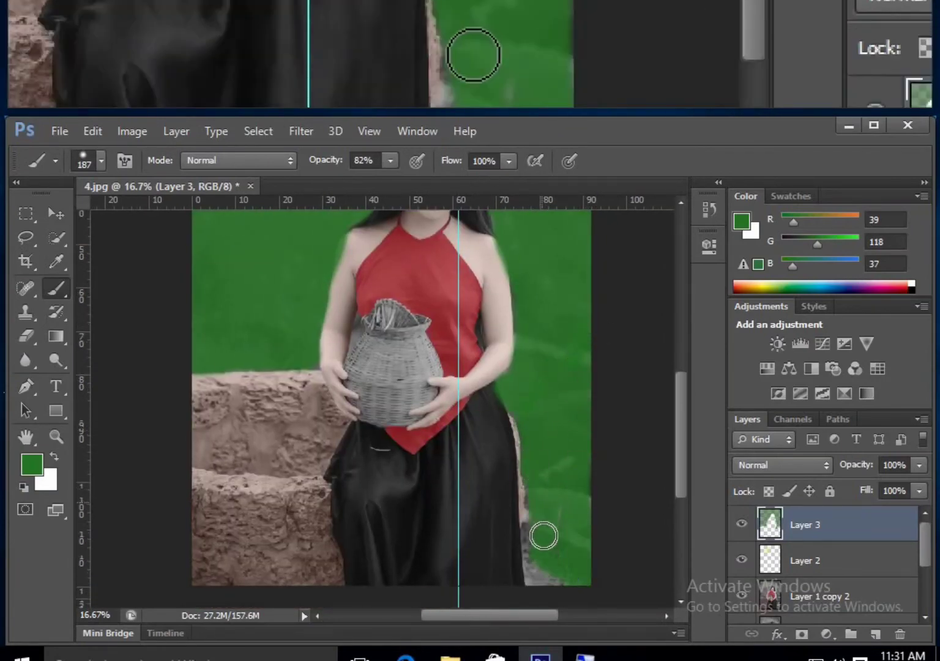
drag(503, 329, 516, 592)
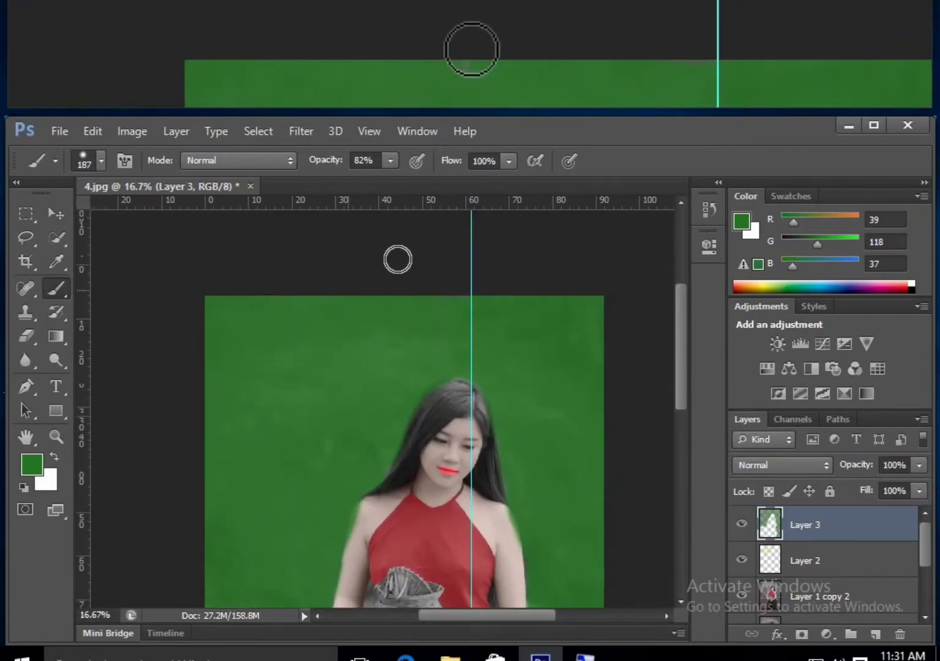
Erase the green spill over the shoulder on the stone wall side with a 110 px eraser at 71% opacity
key(ctrl+minus)
key(ctrl+plus)
key(ctrl+plus)
key(ctrl+plus)
key(ctrl+plus)
key(ctrl+plus)
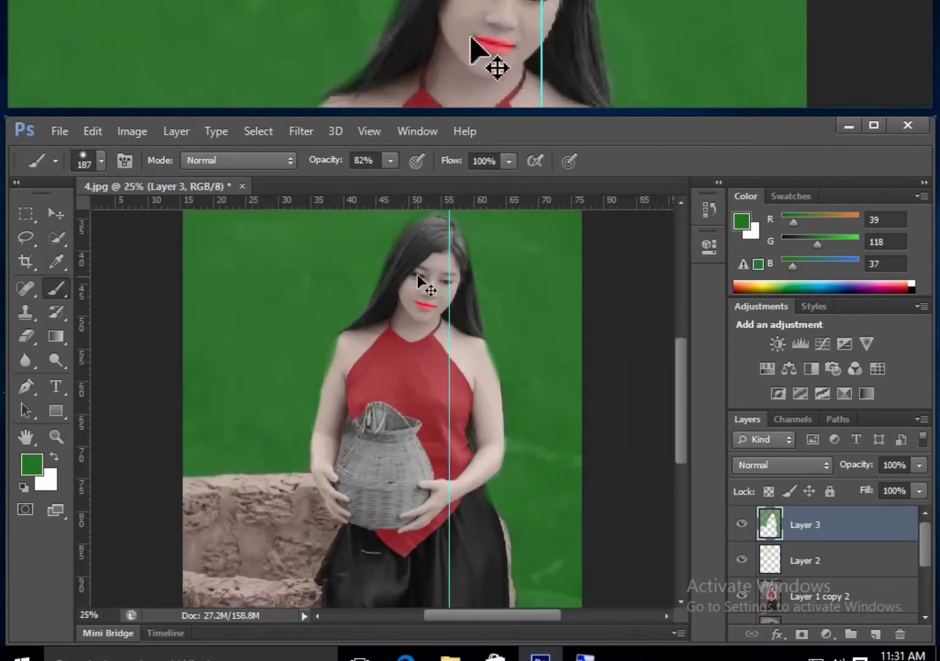
click(27, 340)
right_click(347, 354)
drag(306, 349, 305, 382)
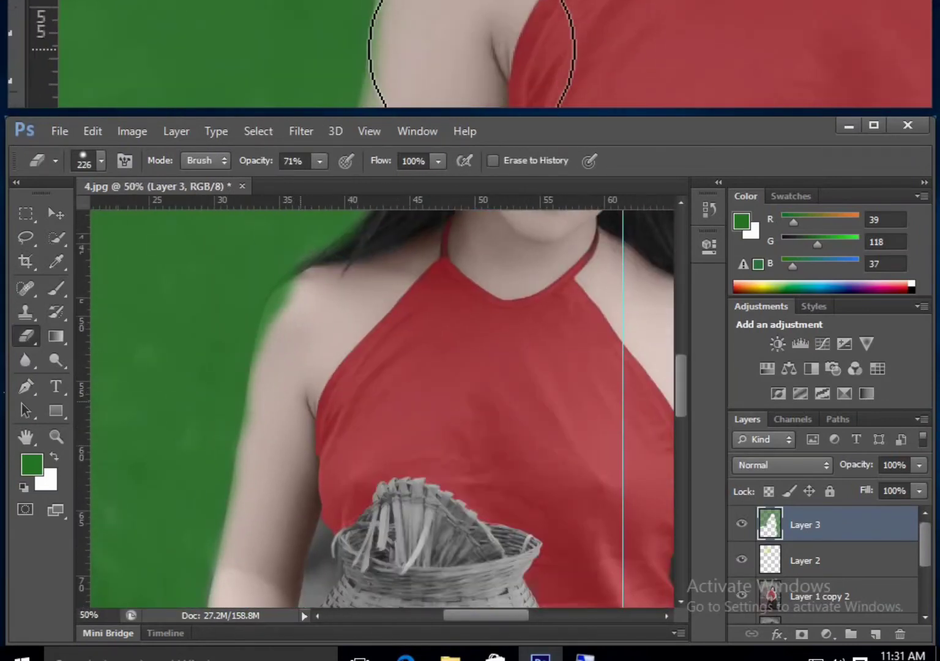
right_click(376, 351)
click(496, 397)
drag(309, 302, 298, 317)
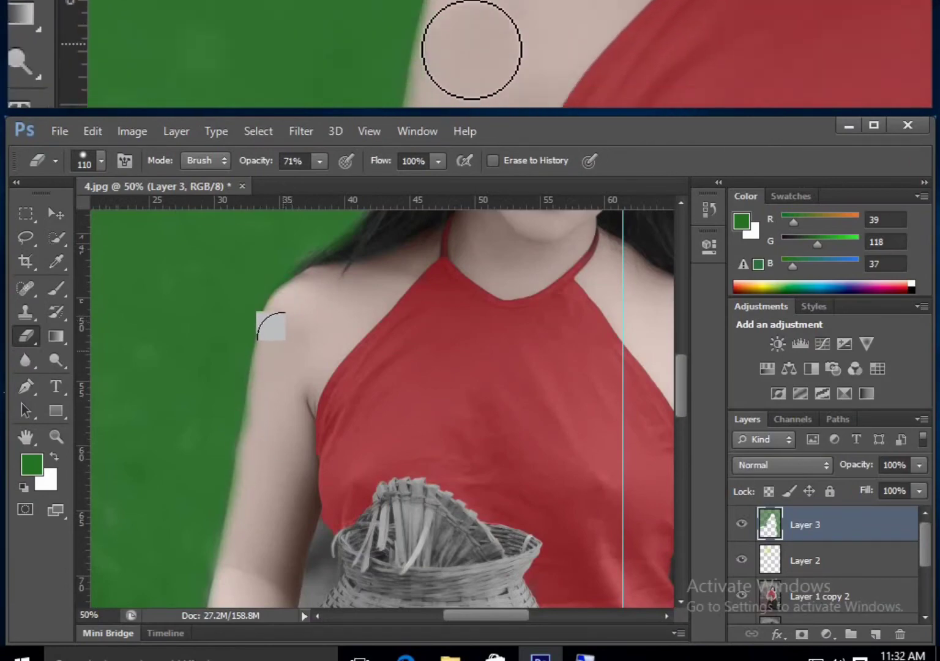
Erase the green fringe down the arm on the stone wall side and around the hair up to the crown
drag(269, 402, 339, 298)
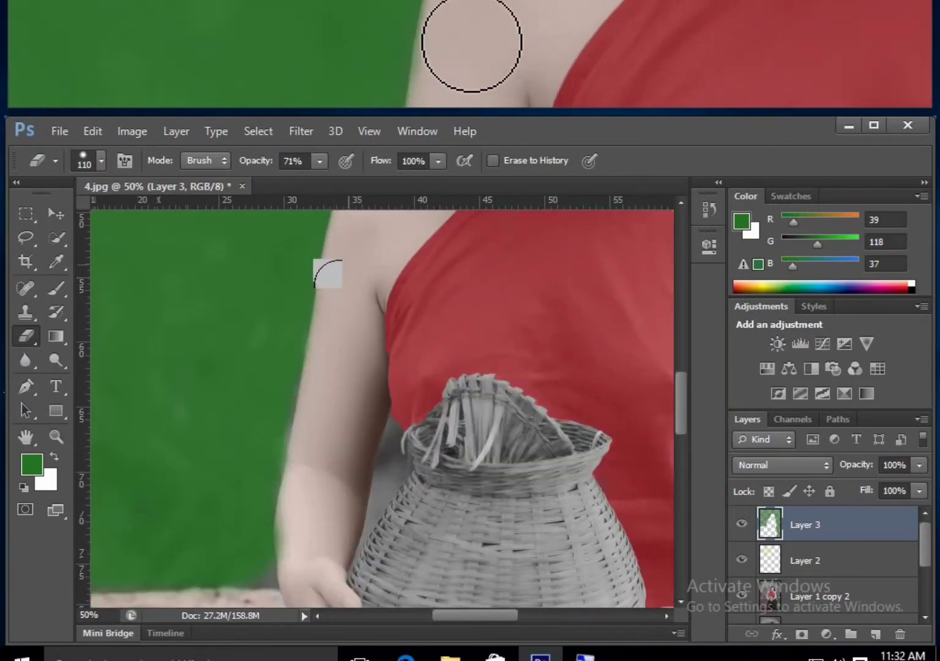
mouse_move(339, 422)
mouse_down()
mouse_move(355, 232)
mouse_move(330, 492)
mouse_up()
mouse_move(424, 248)
mouse_down()
mouse_move(377, 488)
mouse_move(348, 576)
mouse_up()
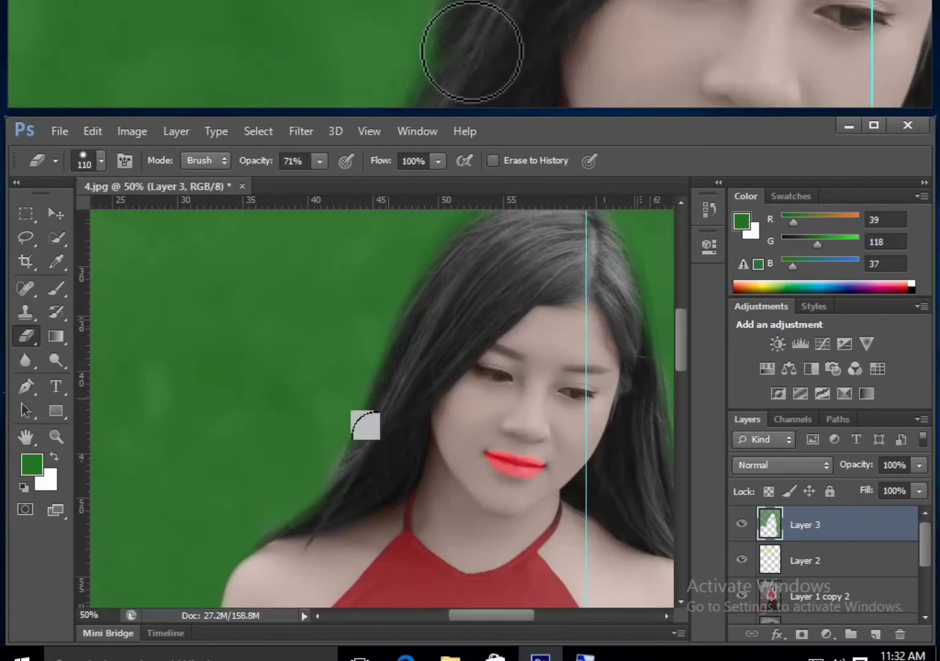
scroll(407, 367, up, 3)
scroll(407, 367, right, 1)
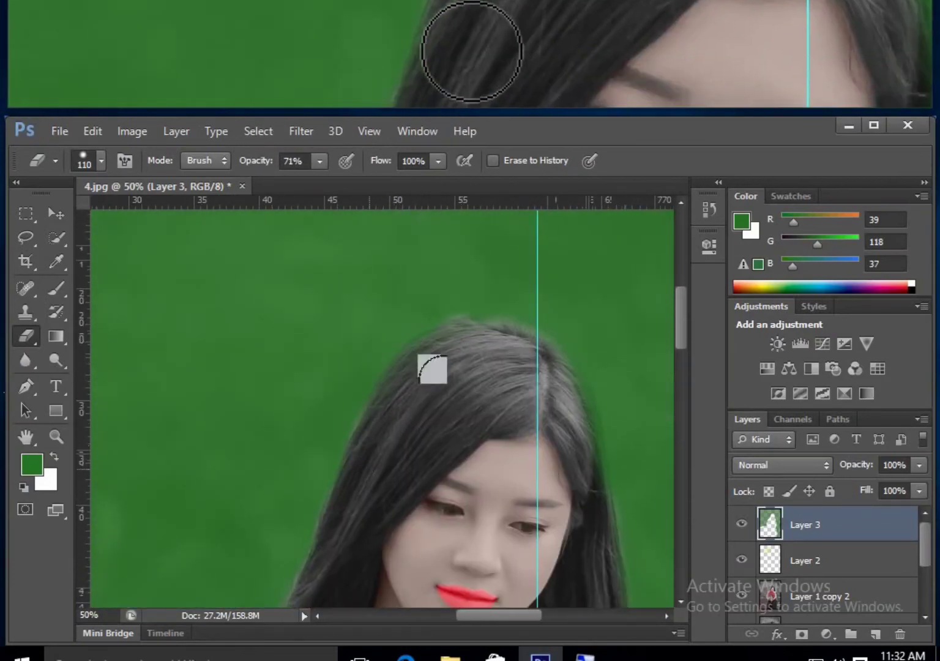
scroll(432, 369, up, 1)
scroll(465, 391, right, 1)
drag(508, 438, 467, 392)
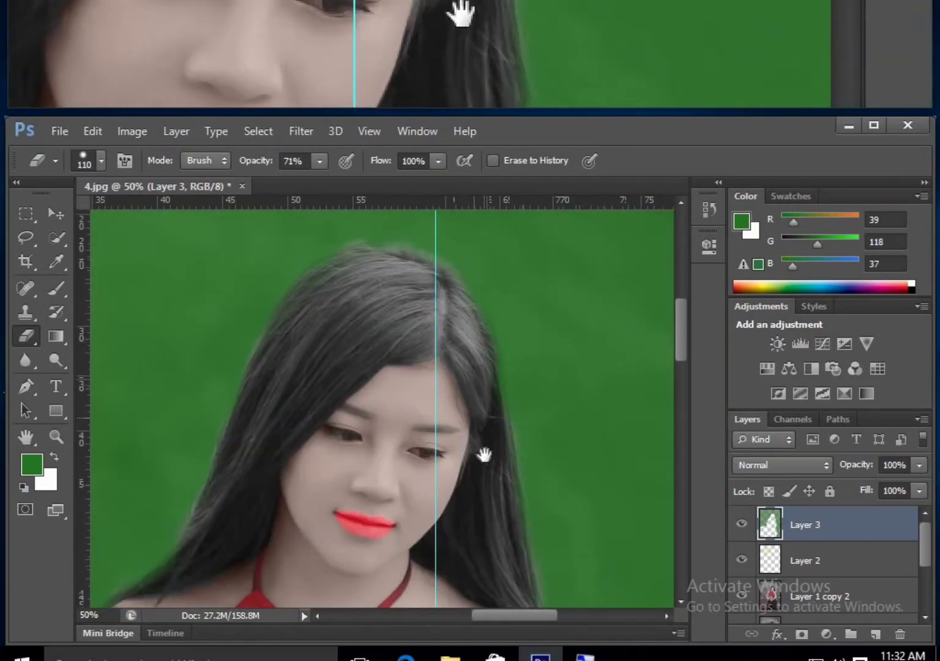
Erase the green fringe along the hair, shoulder and arm on the side away from the stone wall
drag(484, 454, 461, 403)
key(ctrl+minus)
key(ctrl+minus)
key(ctrl+minus)
key(ctrl+minus)
key(ctrl+plus)
key(ctrl+plus)
key(ctrl+plus)
key(ctrl+plus)
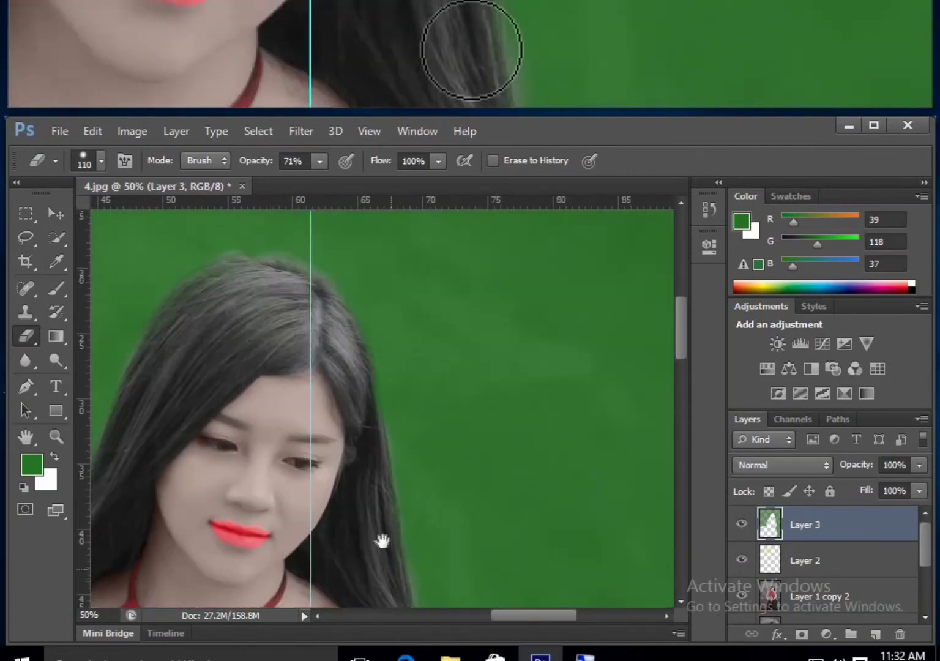
mouse_move(382, 541)
mouse_down()
mouse_move(373, 354)
mouse_move(346, 300)
mouse_up()
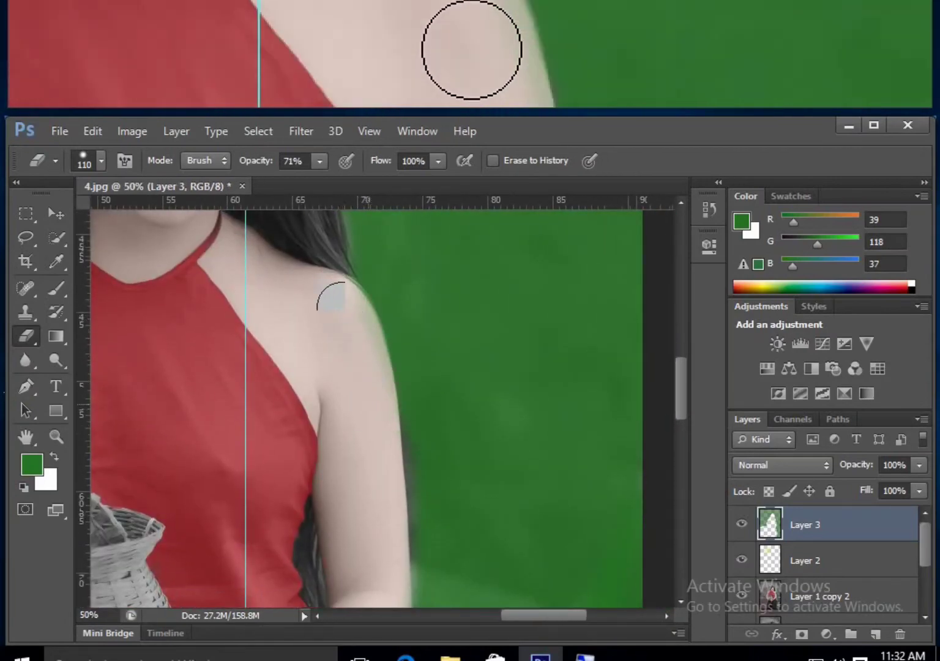
mouse_move(394, 460)
mouse_down()
mouse_move(379, 293)
mouse_move(406, 217)
mouse_up()
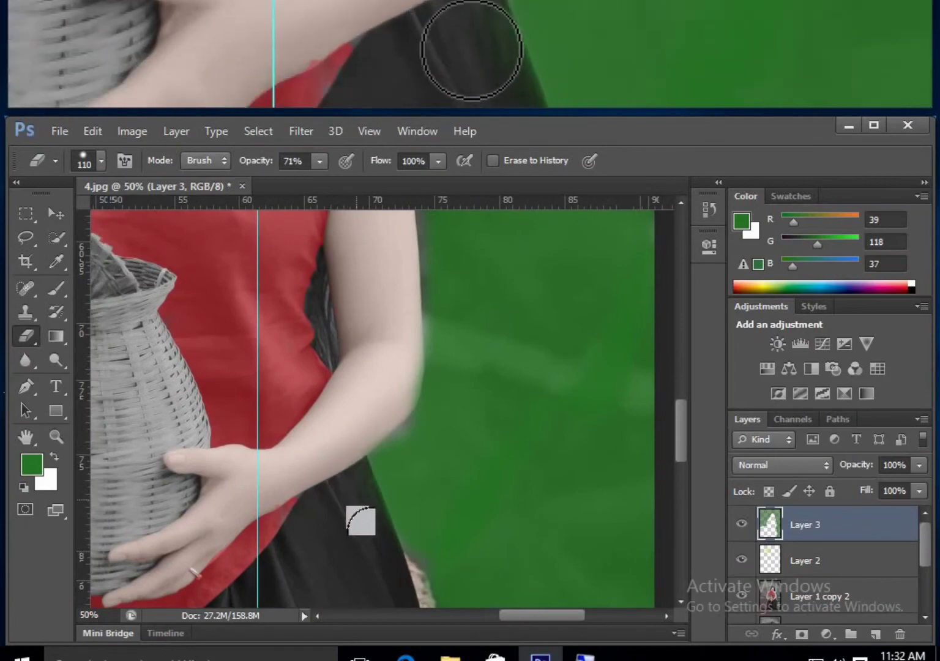
Set Layer 3's blending mode to Color
key(ctrl+minus)
key(ctrl+minus)
key(ctrl+minus)
key(ctrl+minus)
key(ctrl+minus)
click(823, 471)
click(789, 441)
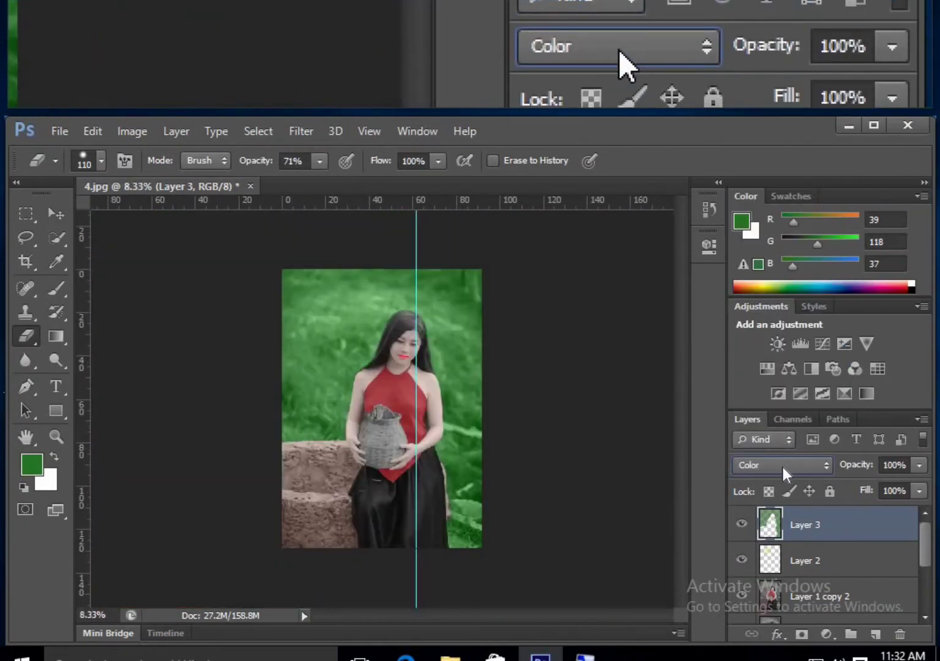
Erase the green from the diagonal stem and the wall edge beside the black skirt with a 54 px eraser
key(ctrl+plus)
key(ctrl+plus)
key(ctrl+plus)
key(ctrl+plus)
drag(513, 454, 301, 272)
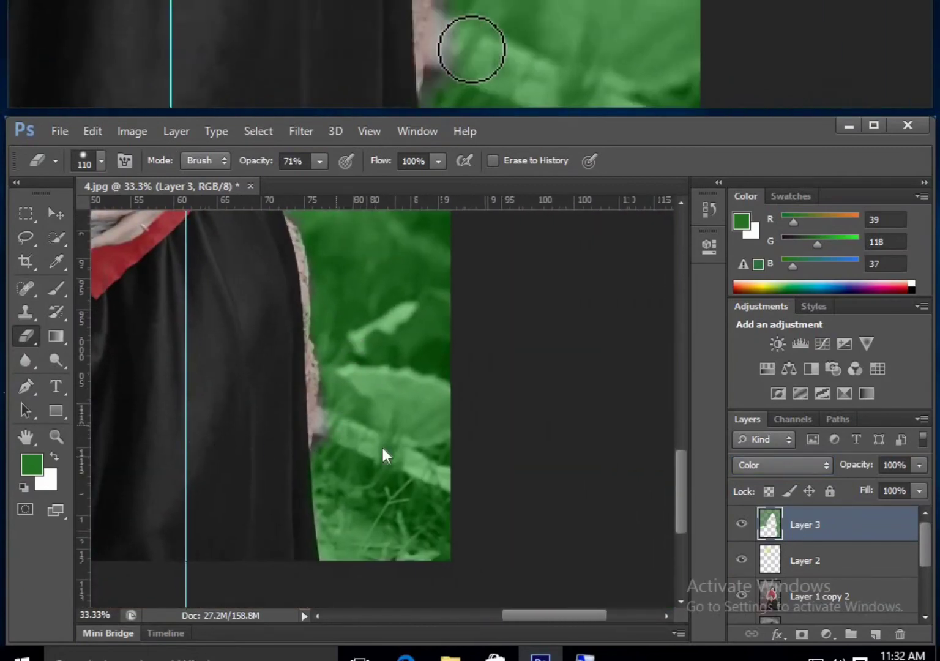
right_click(326, 420)
drag(428, 446, 405, 446)
mouse_move(326, 421)
mouse_down()
mouse_move(407, 457)
mouse_move(348, 444)
mouse_move(405, 459)
mouse_up()
drag(343, 320, 323, 337)
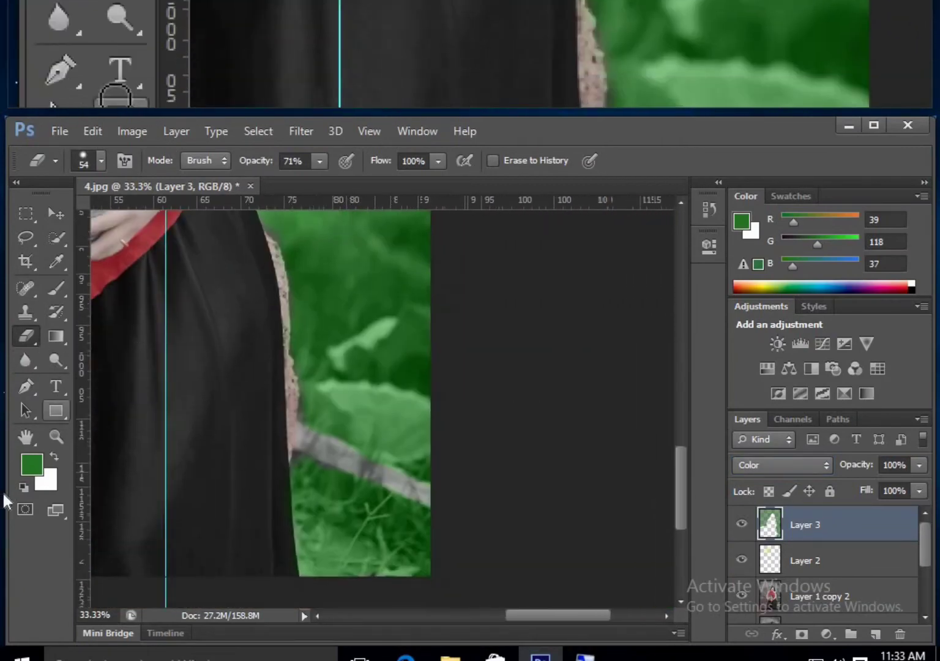
Set the foreground colour to yellow-green, RGB 172, 200, 19
click(32, 465)
click(479, 332)
click(427, 168)
click(436, 194)
click(639, 137)
Fade the green on the broad leaf beside the skirt with the Eraser, first at 14% and then at a higher opacity
click(320, 161)
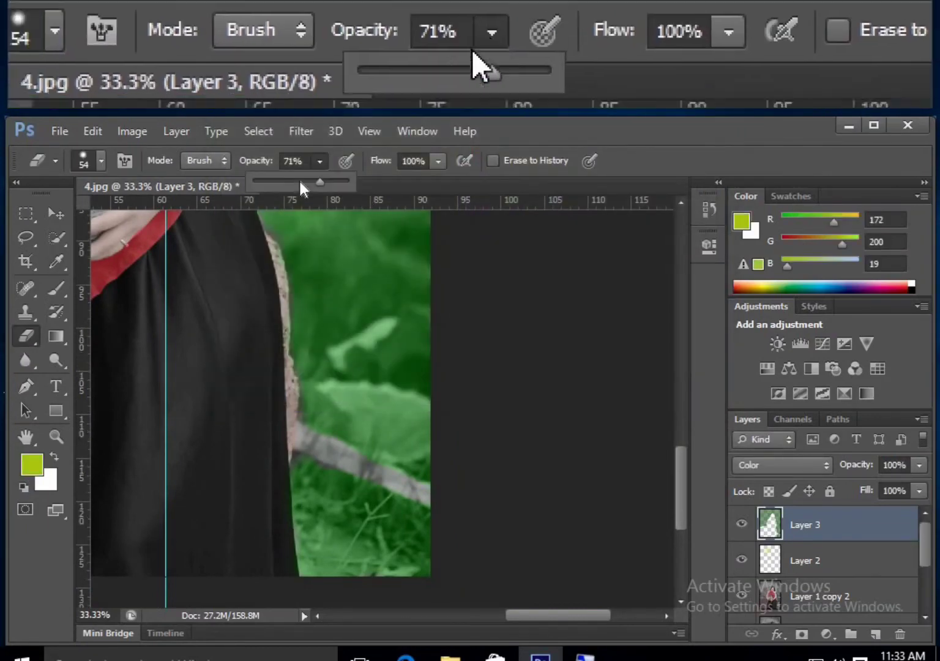
drag(300, 183, 268, 183)
click(372, 398)
click(320, 161)
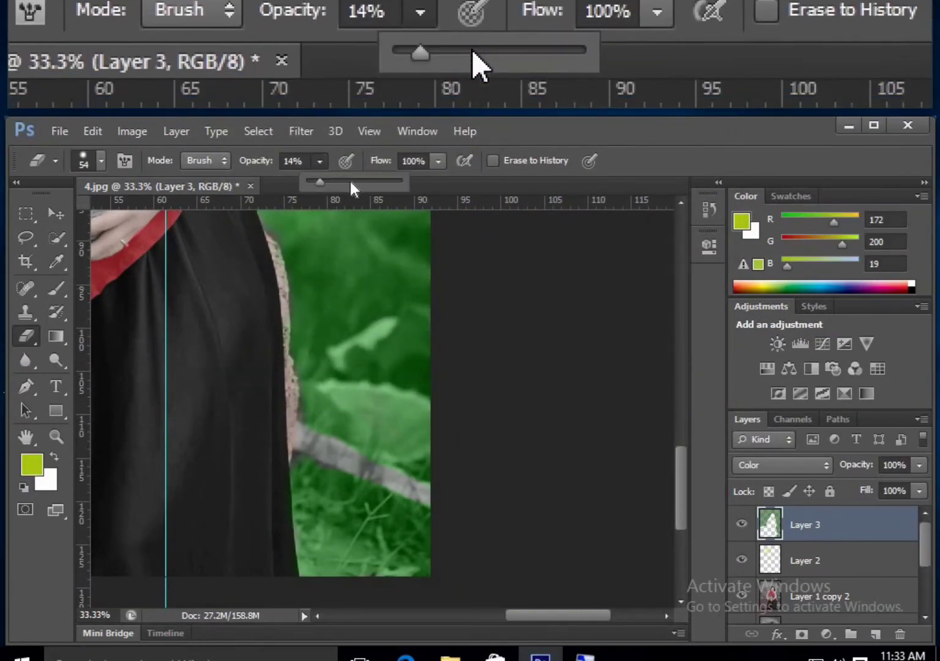
click(368, 183)
drag(362, 392, 383, 419)
Paint yellow-green over the broad leaf beside the skirt with a 66 px Brush at 28% opacity
key(b)
right_click(374, 405)
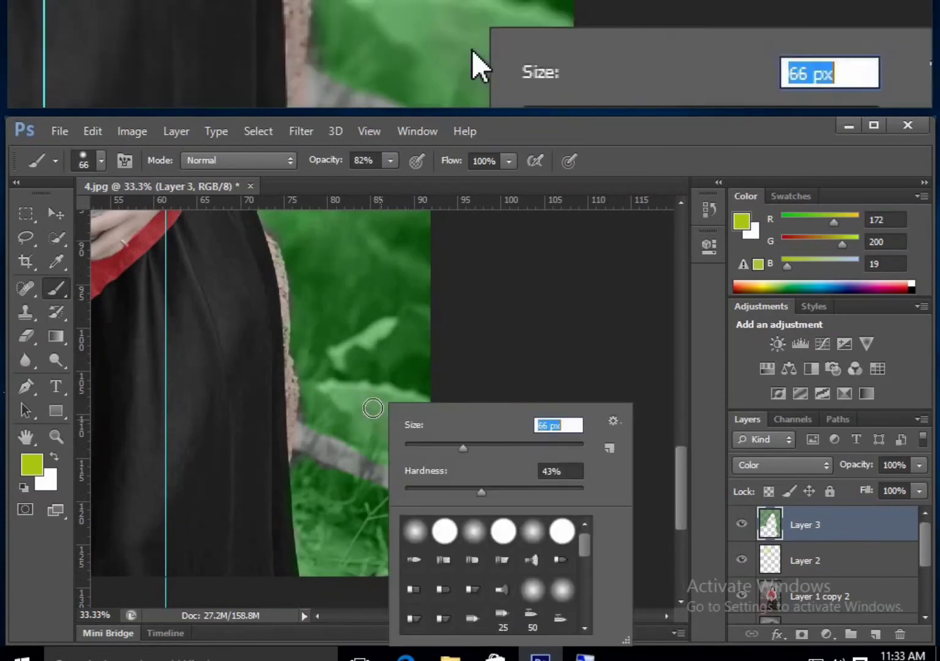
key(Escape)
click(389, 160)
click(340, 182)
drag(367, 411, 372, 418)
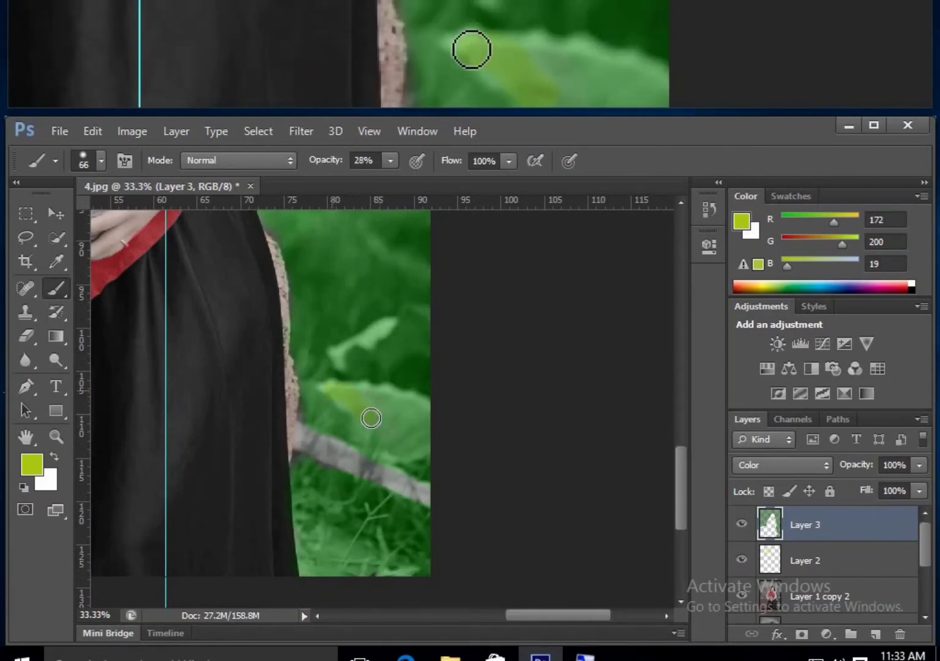